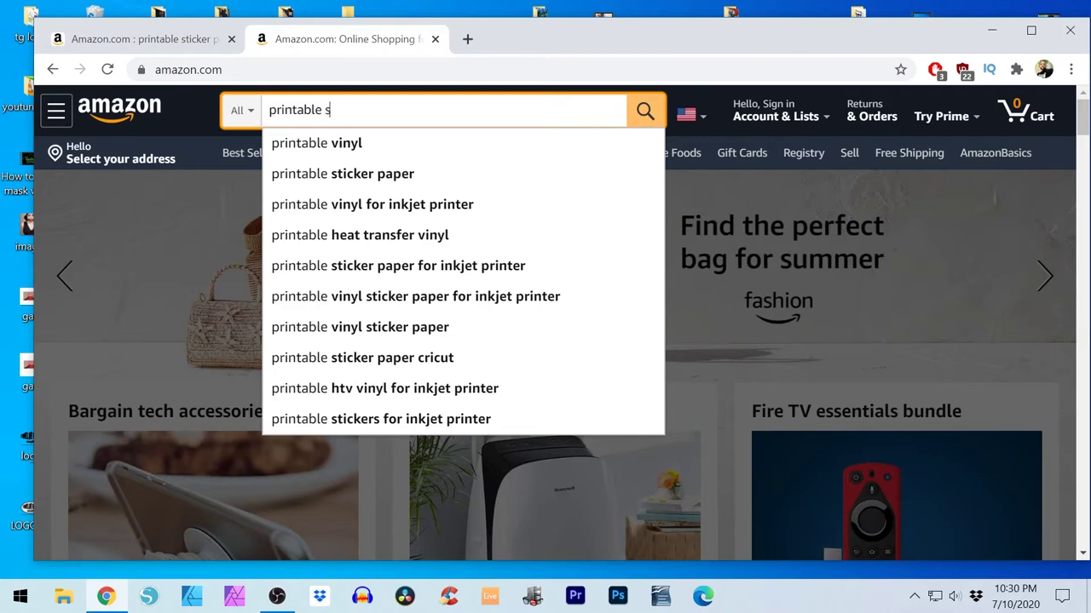
# Search Amazon for printable sticker paper and look through the product results
pyautogui.write('er')
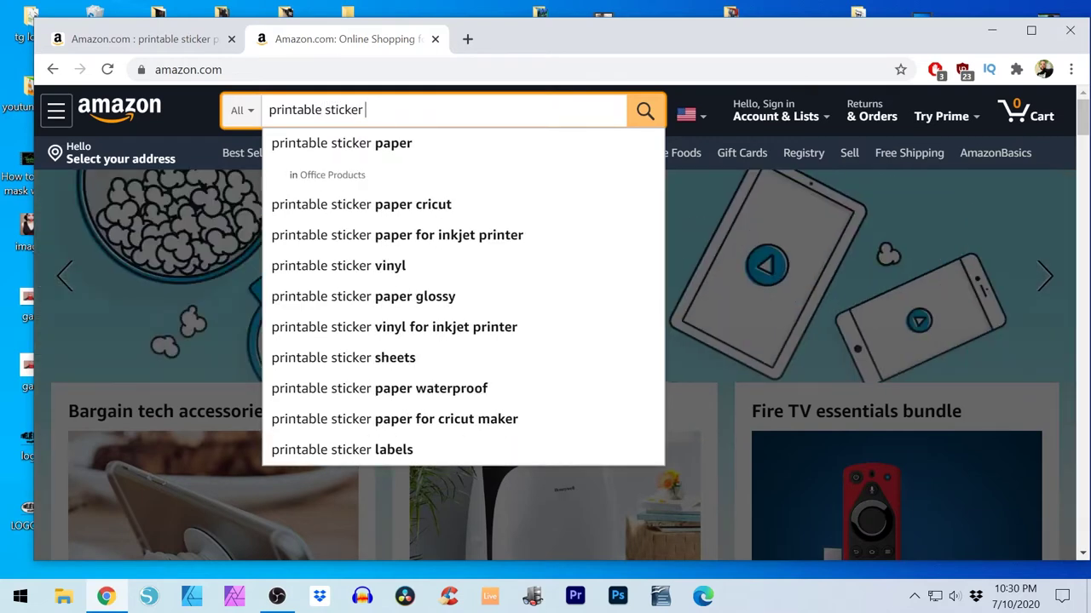
pyautogui.click(365, 148)
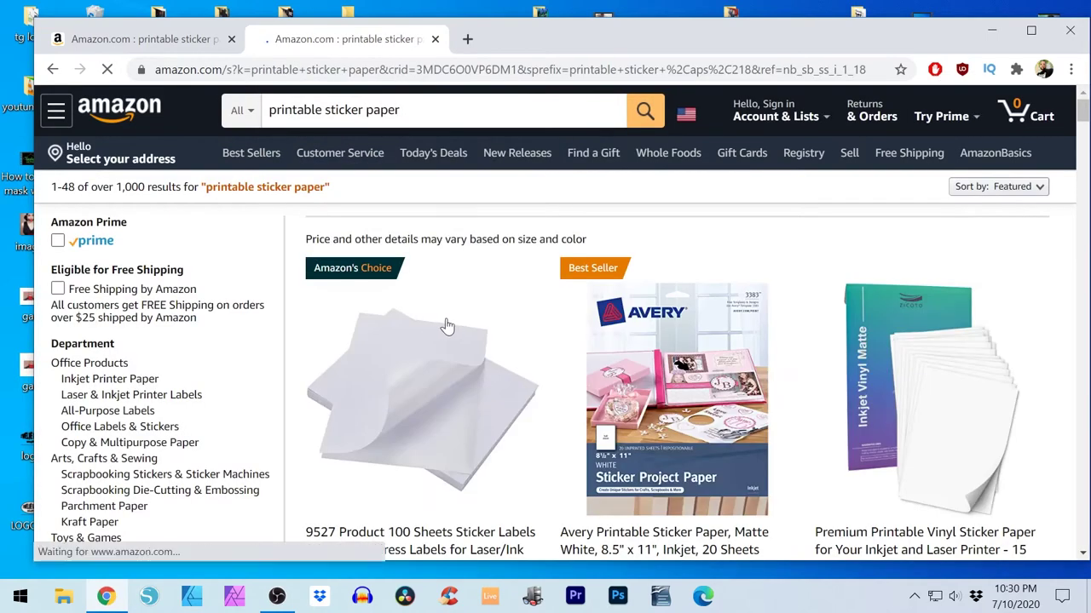
pyautogui.scroll(-8, 452, 323)
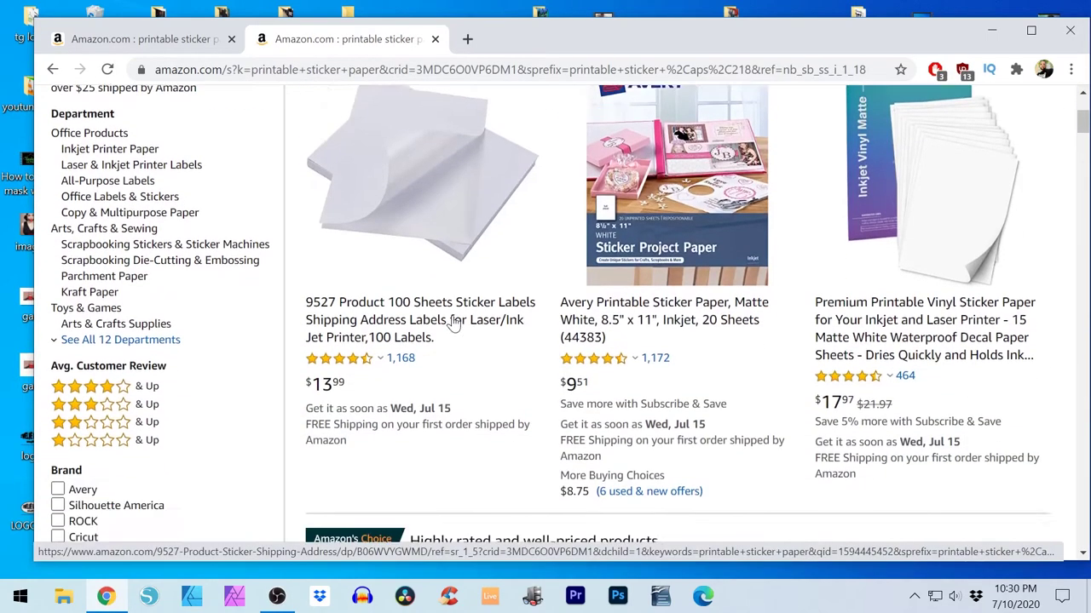
pyautogui.scroll(-10, 456, 321)
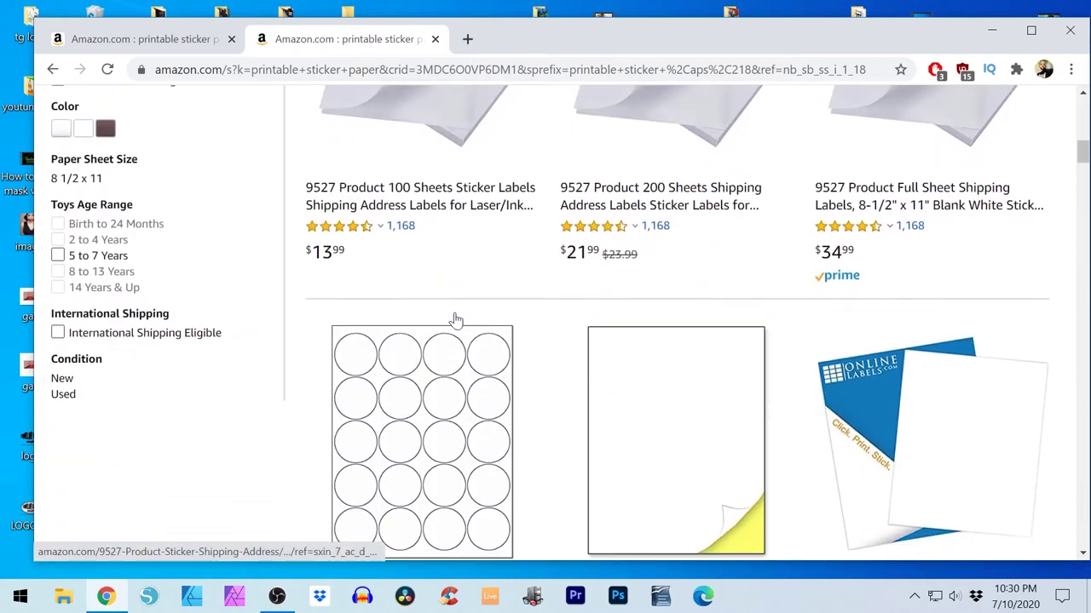
pyautogui.scroll(-1, 455, 320)
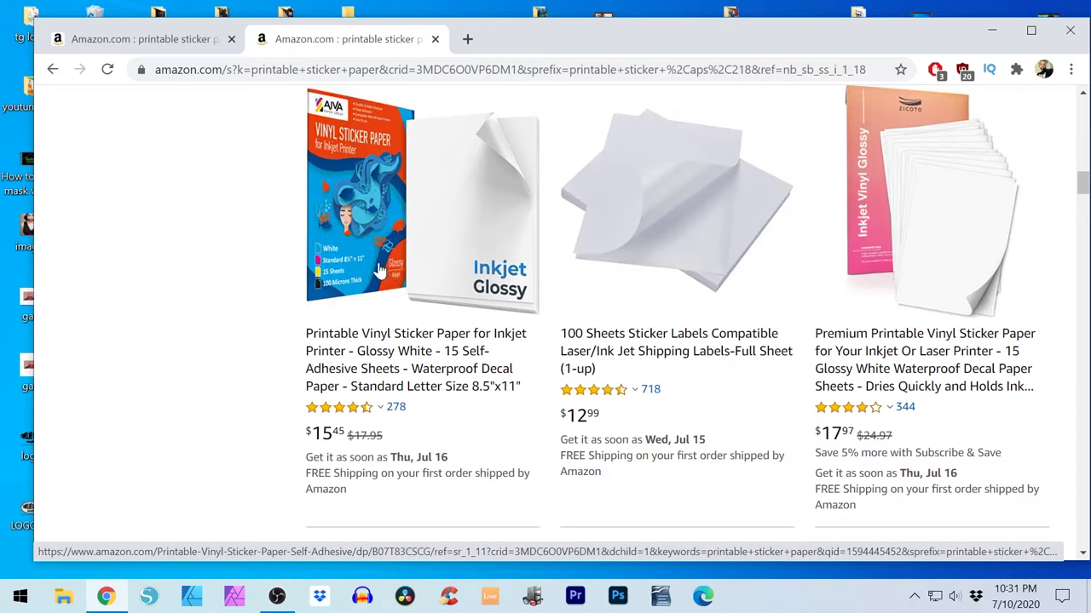
# Open the AIVA glossy printable vinyl sticker paper listing, review its details, and close the page
pyautogui.click(371, 272)
pyautogui.scroll(-4, 371, 317)
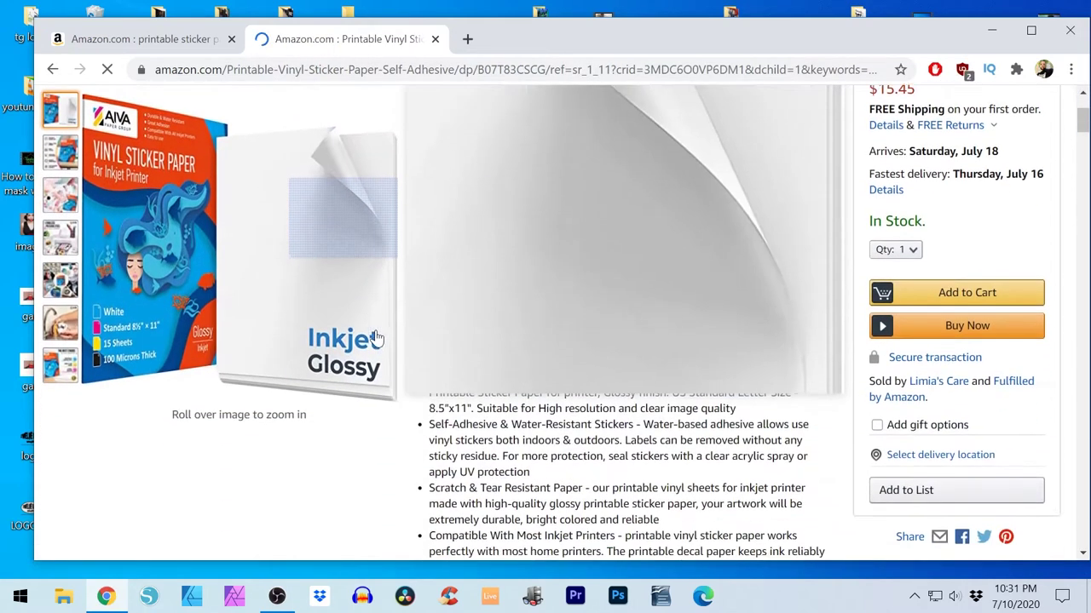
pyautogui.scroll(-6, 377, 330)
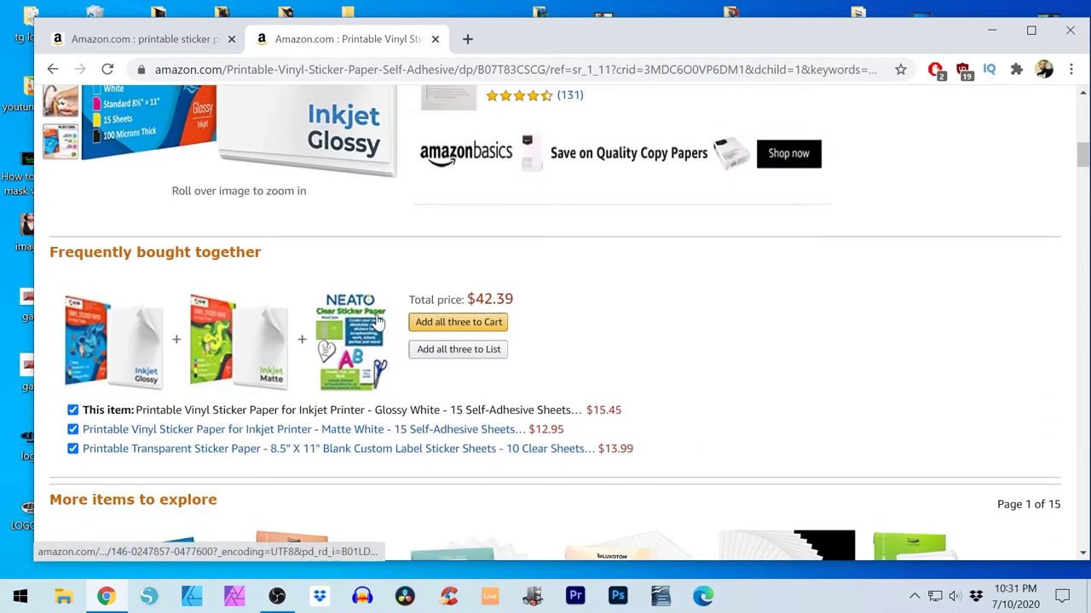
pyautogui.scroll(10, 377, 323)
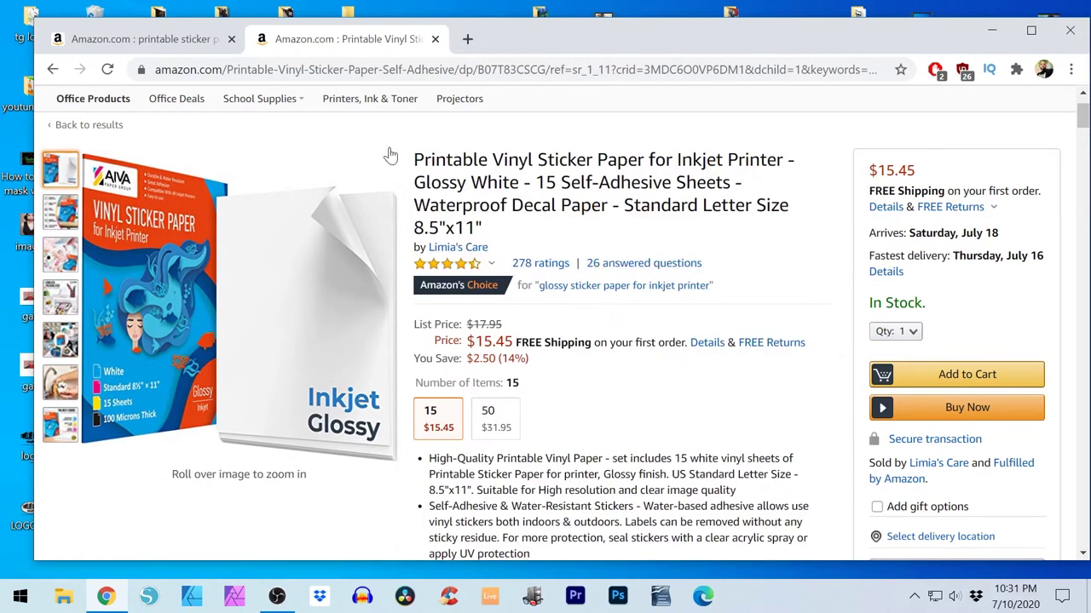
pyautogui.scroll(-4, 577, 269)
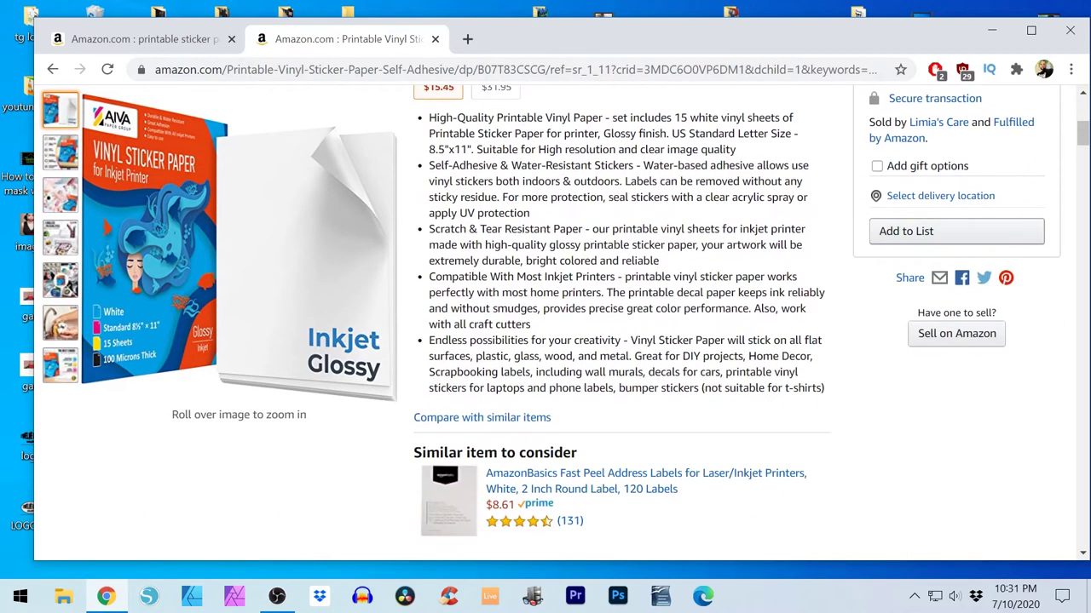
pyautogui.click(436, 40)
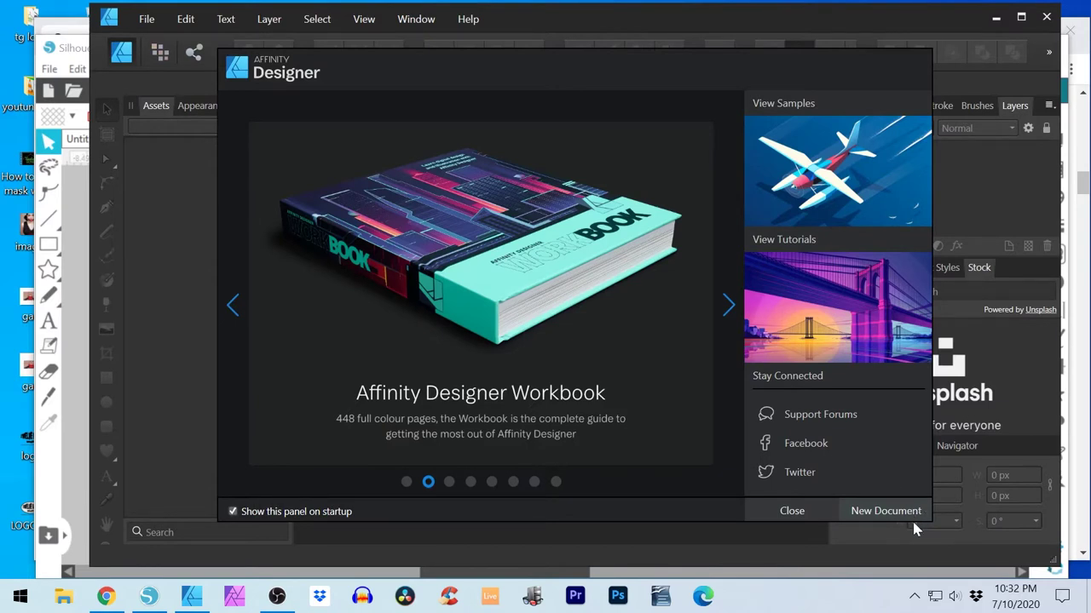
# Create a new portrait print document, 8.5 x 11 in at 300 DPI, in CMYK/8 with a transparent background
pyautogui.click(909, 511)
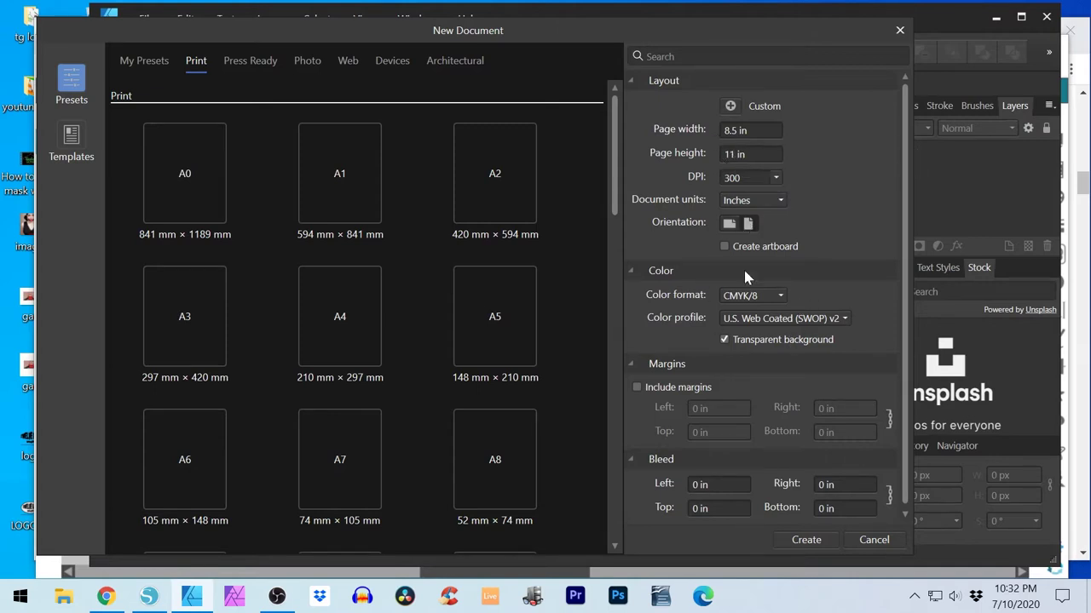
pyautogui.click(806, 547)
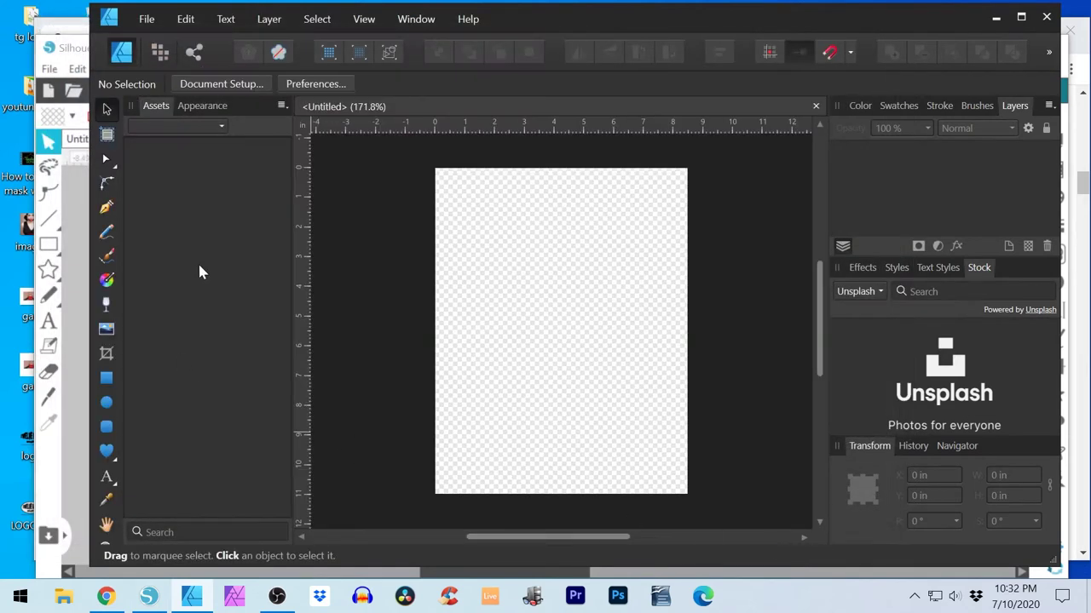
pyautogui.click(146, 19)
pyautogui.click(179, 287)
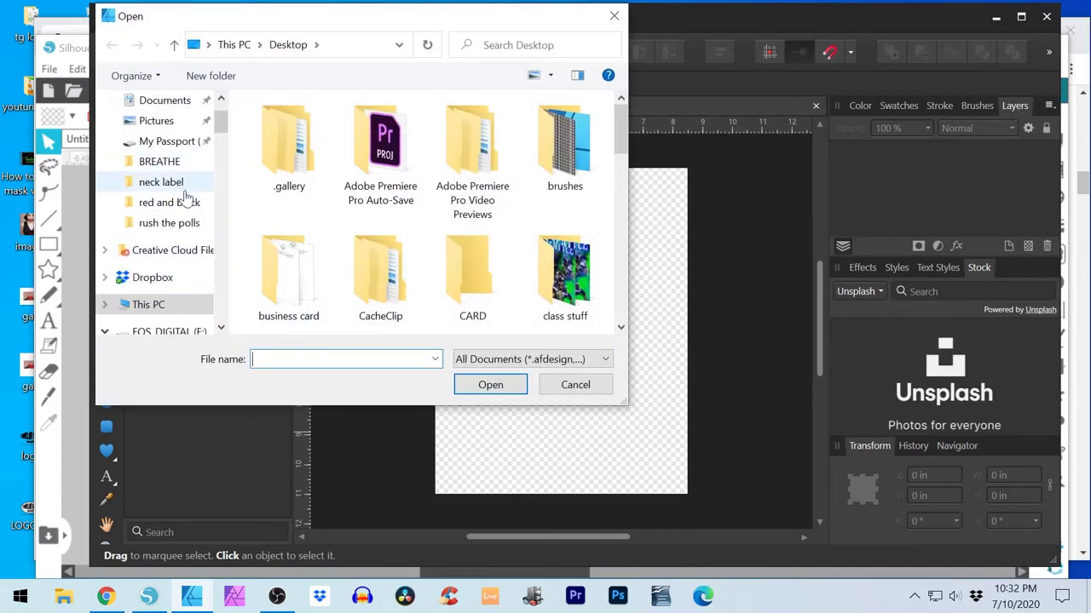
pyautogui.click(162, 165)
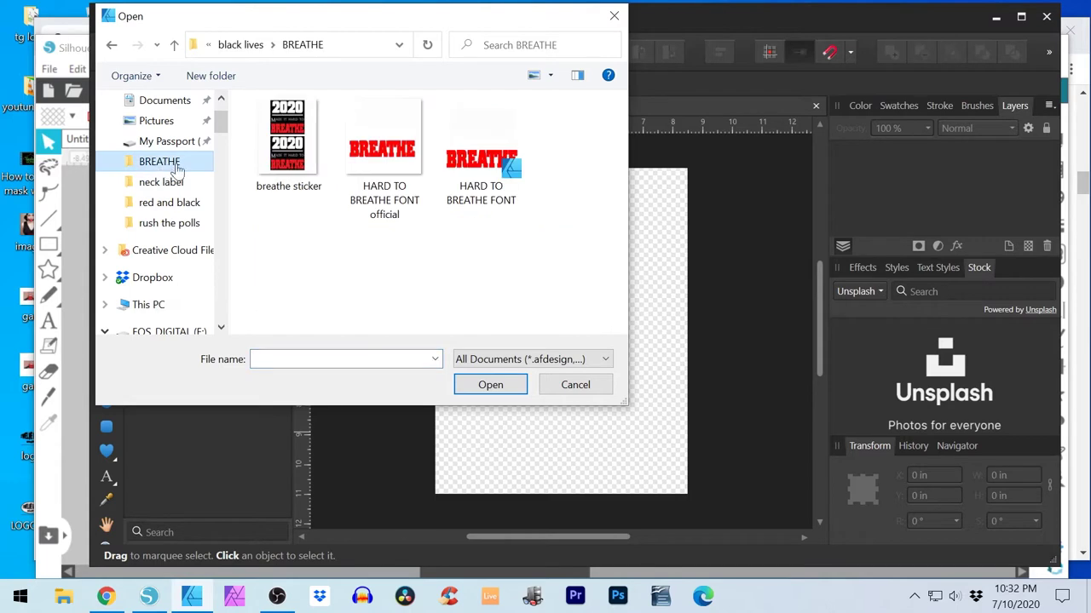
pyautogui.doubleClick(372, 167)
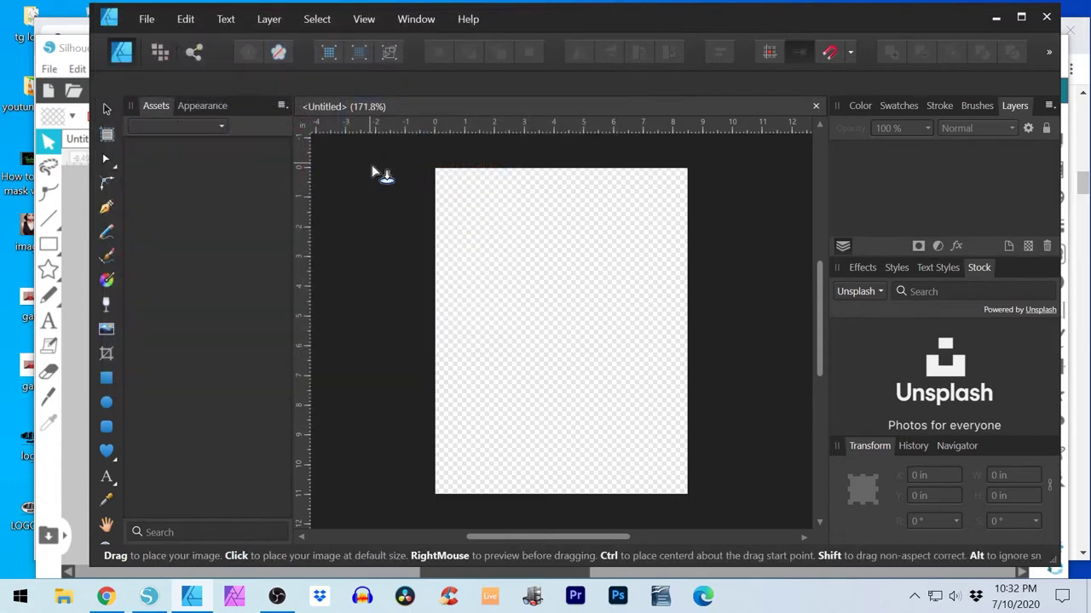
pyautogui.moveTo(470, 204); pyautogui.dragTo(524, 290)
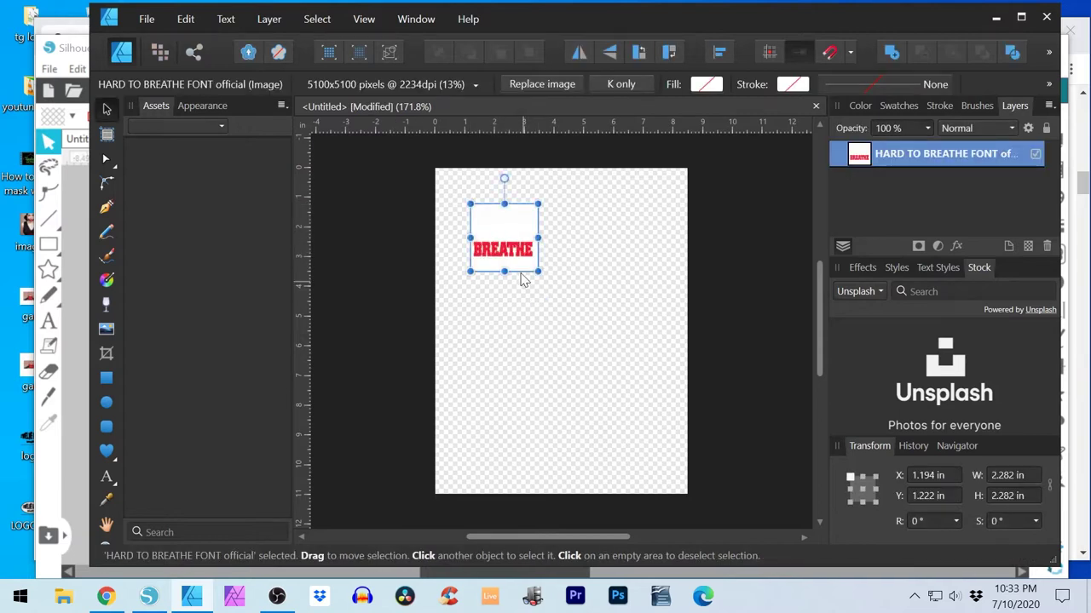
pyautogui.press('Delete')
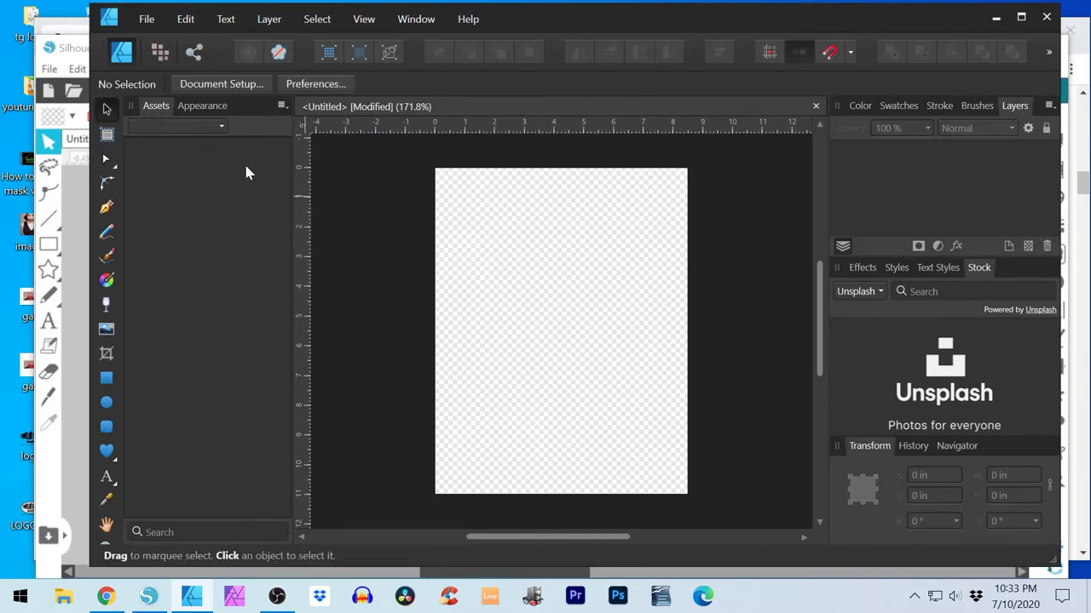
# Place the HARD TO BREATHE FONT Affinity design file from the BREATHE folder on the page, about 4.75 in square
pyautogui.click(146, 24)
pyautogui.click(217, 284)
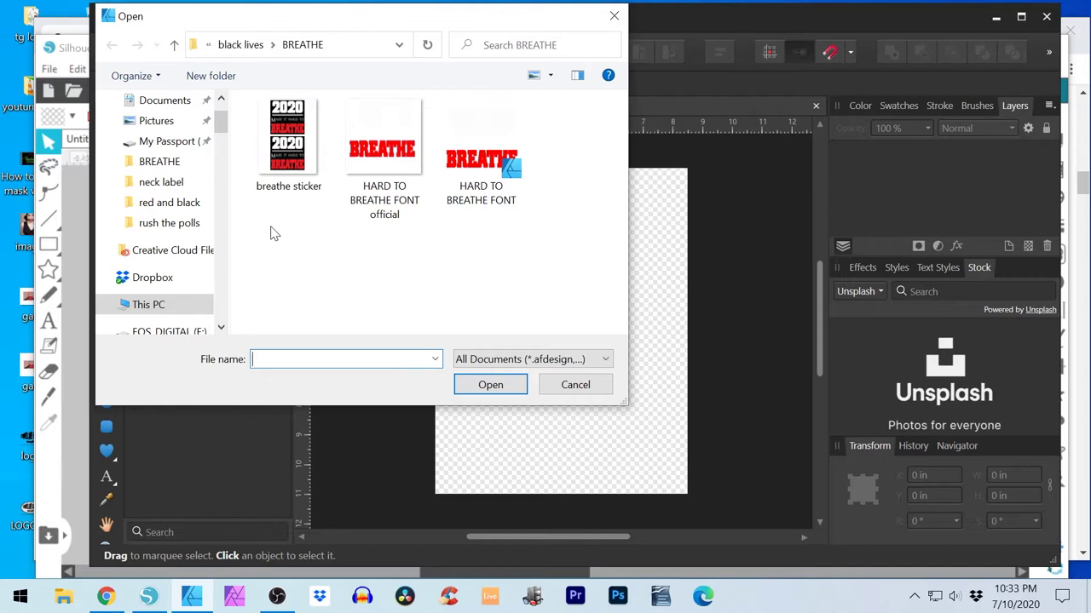
pyautogui.doubleClick(467, 175)
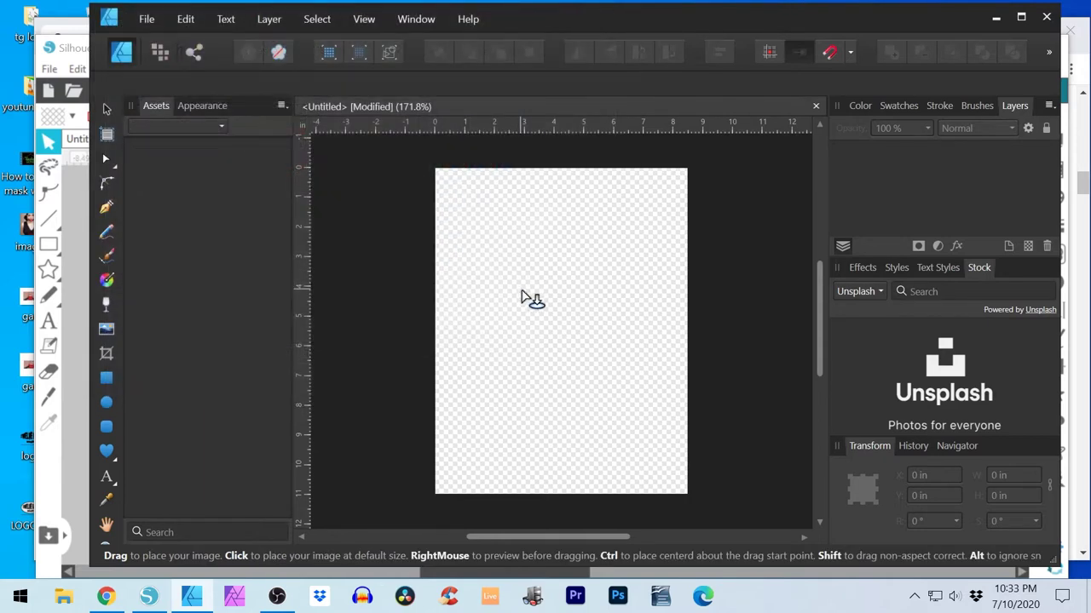
pyautogui.moveTo(506, 228); pyautogui.dragTo(617, 409)
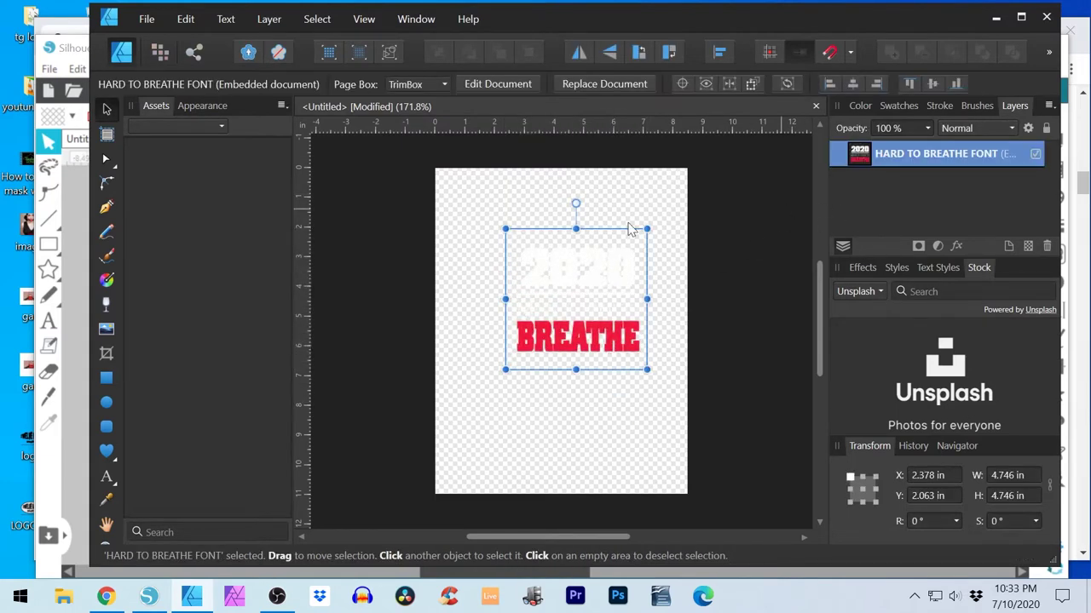
# Draw a rectangle about 9.13 x 11.69 in that covers the whole page
pyautogui.click(106, 427)
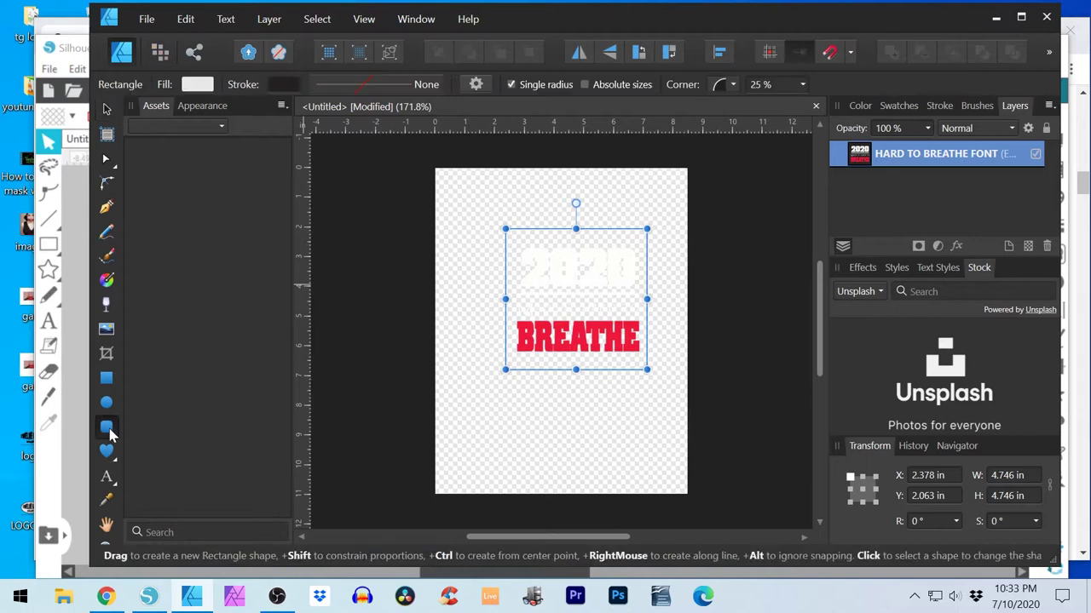
pyautogui.click(105, 382)
pyautogui.moveTo(435, 168); pyautogui.dragTo(703, 526)
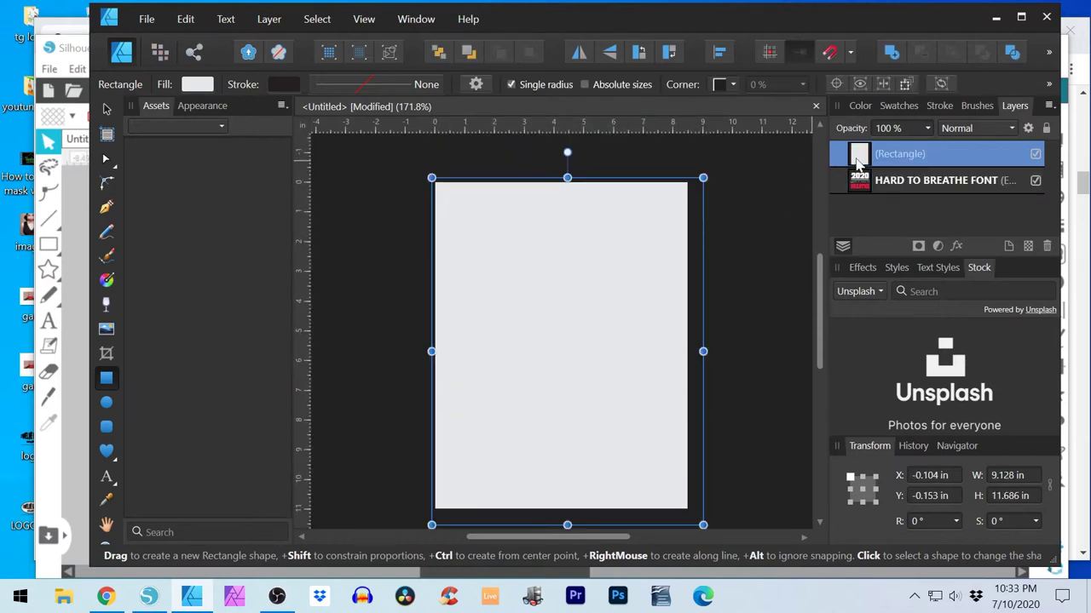
# Fill the page-covering rectangle with black and move it beneath the HARD TO BREATHE FONT layer
pyautogui.click(863, 106)
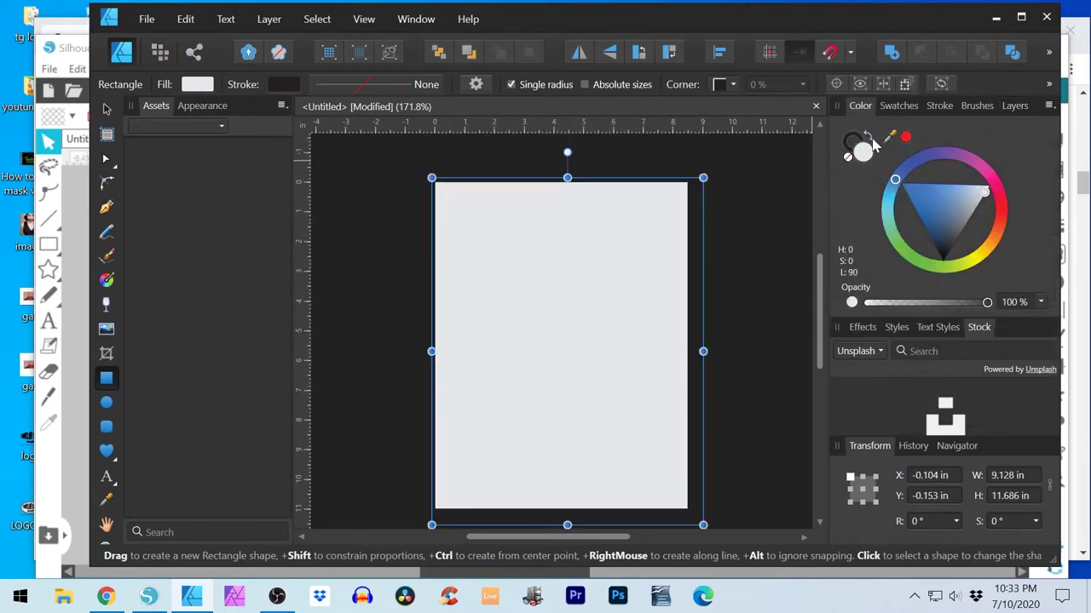
pyautogui.click(944, 256)
pyautogui.click(1014, 107)
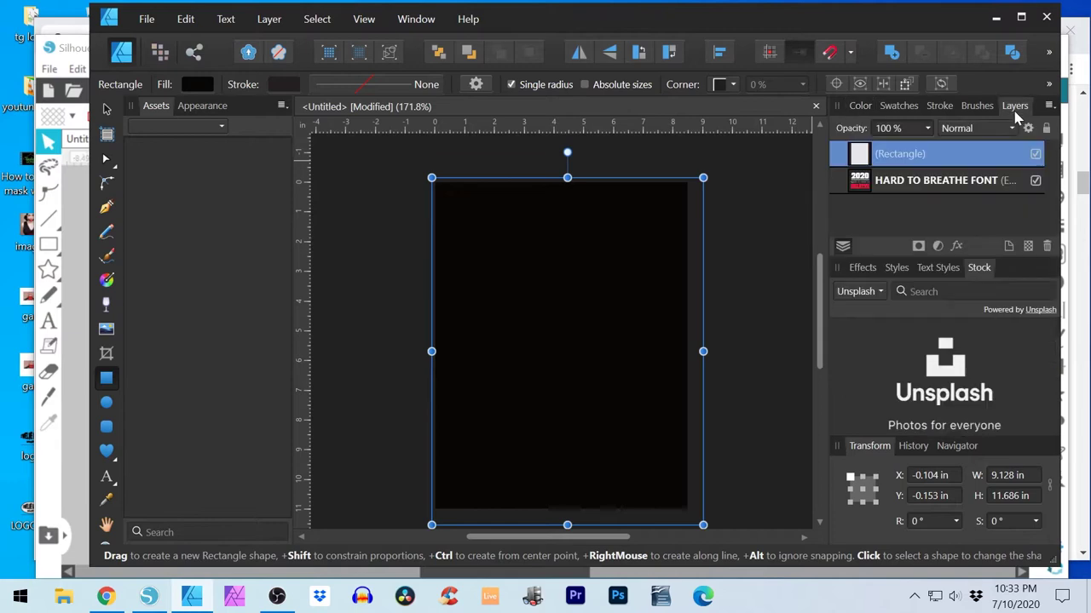
pyautogui.moveTo(958, 156); pyautogui.dragTo(954, 223)
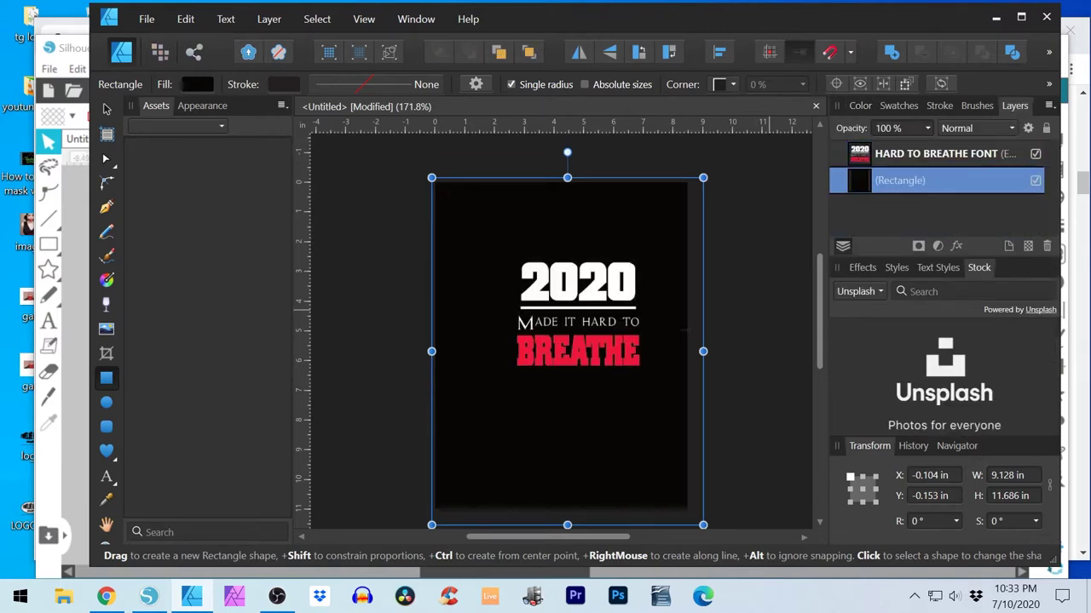
# Resize the placed HARD TO BREATHE FONT design to 3 in wide and 3 in high
pyautogui.click(107, 109)
pyautogui.click(599, 314)
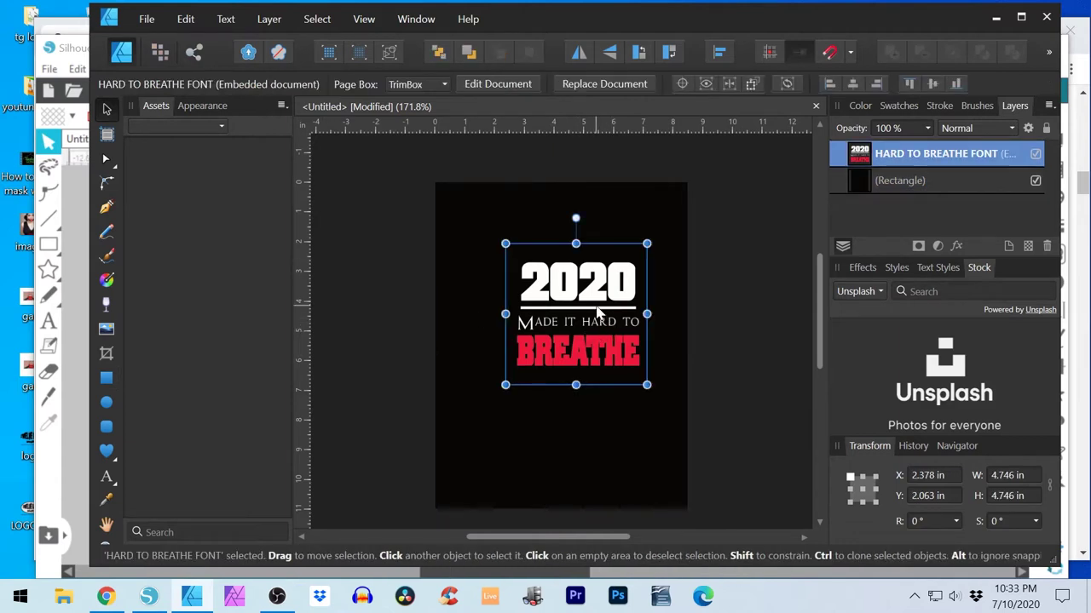
pyautogui.click(1012, 477)
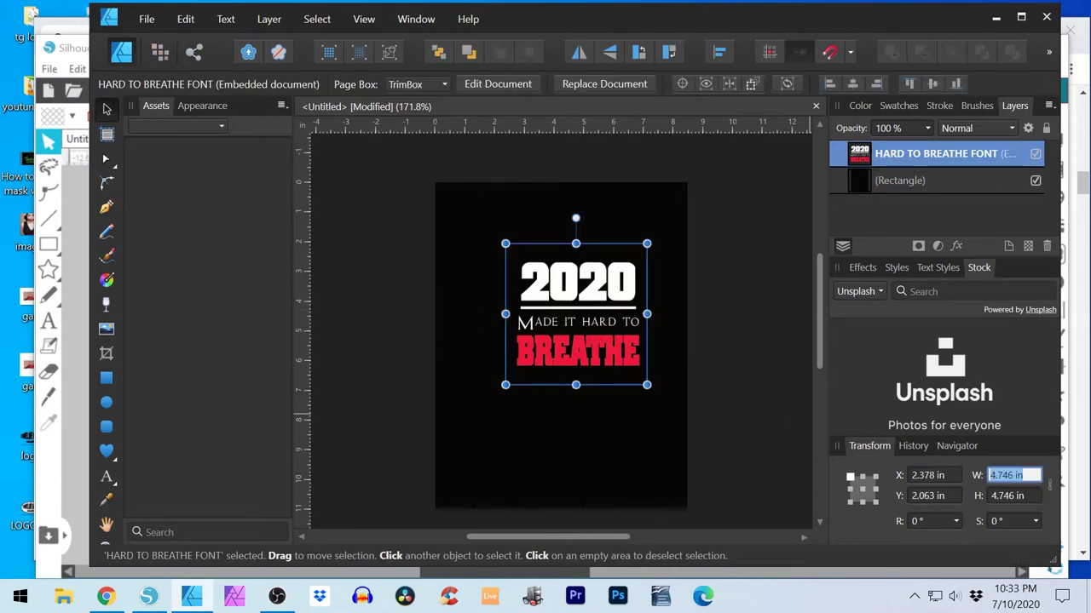
pyautogui.write('3')
pyautogui.press('Return')
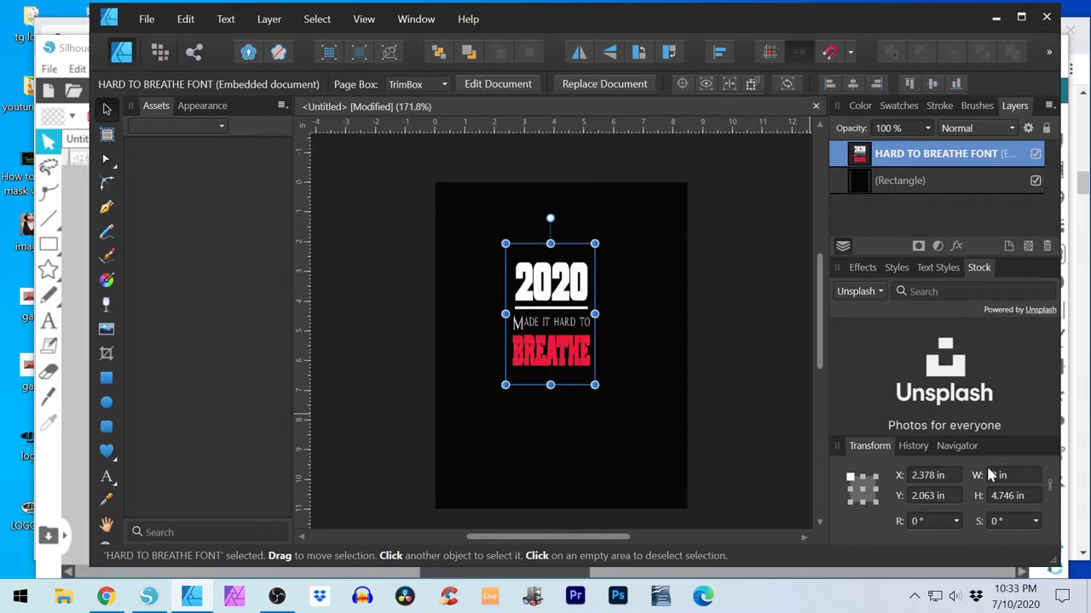
pyautogui.click(1014, 495)
pyautogui.write('3')
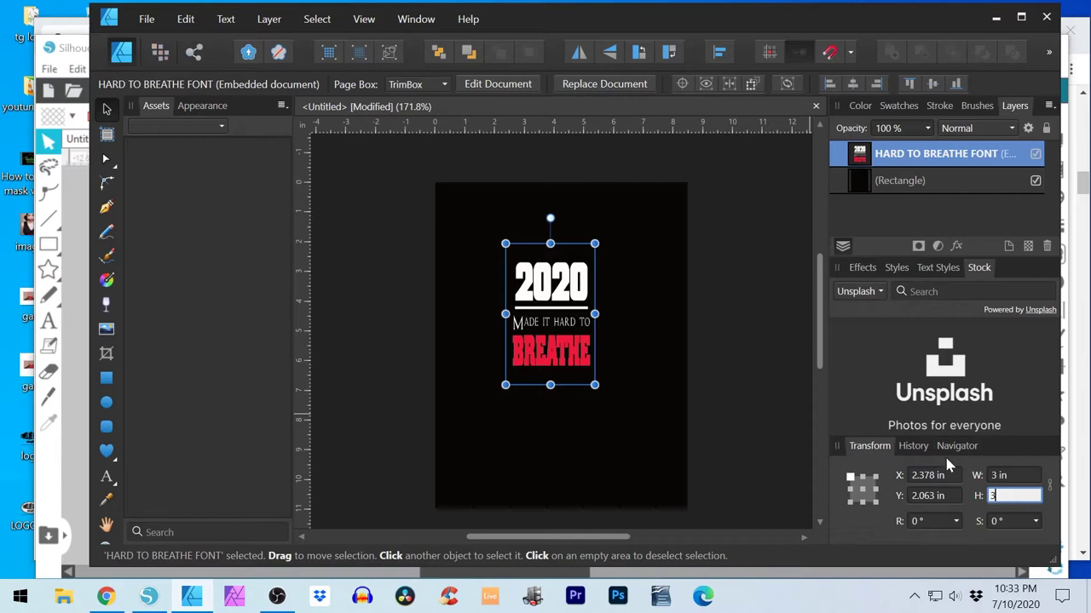
pyautogui.press('Return')
# Copy the 3 in design and position the original in the page's upper-left corner, at about X 0.125 in, Y 0.06 in
pyautogui.moveTo(570, 320); pyautogui.dragTo(503, 260)
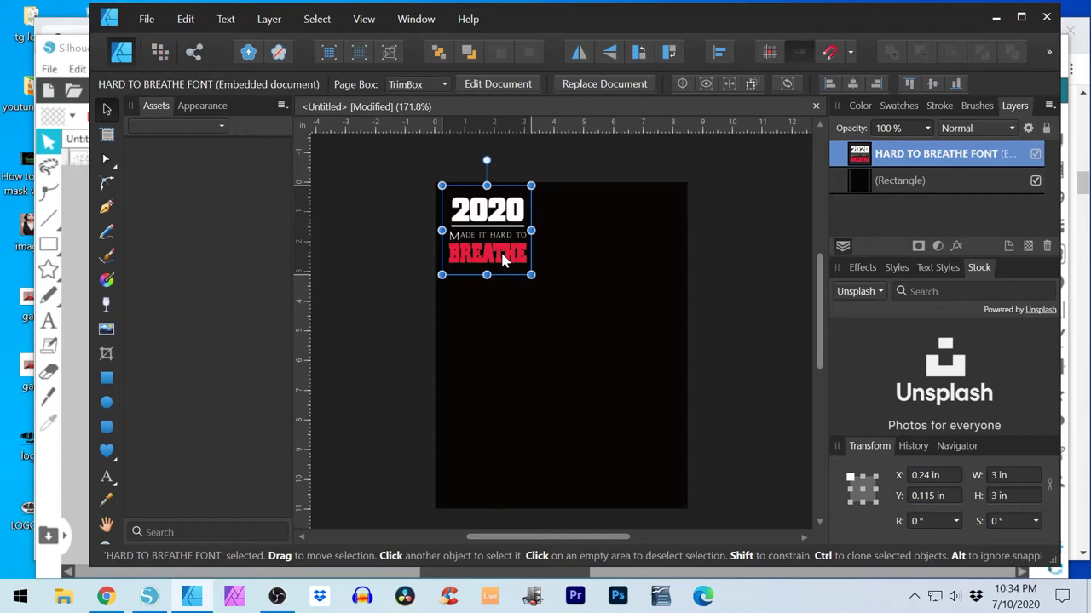
pyautogui.rightClick(503, 260)
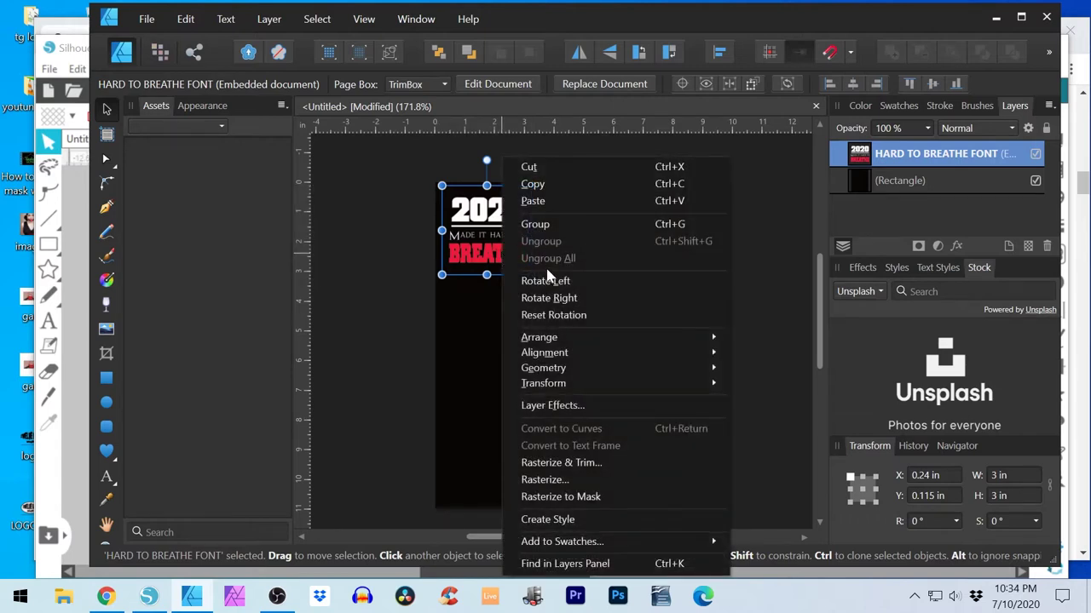
pyautogui.moveTo(556, 339)
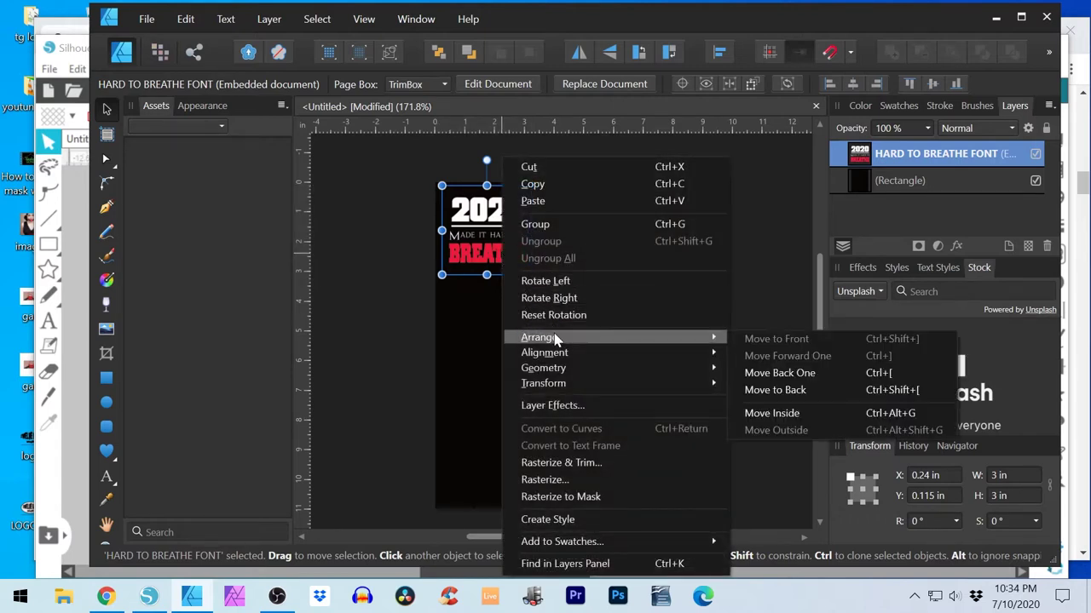
pyautogui.click(542, 191)
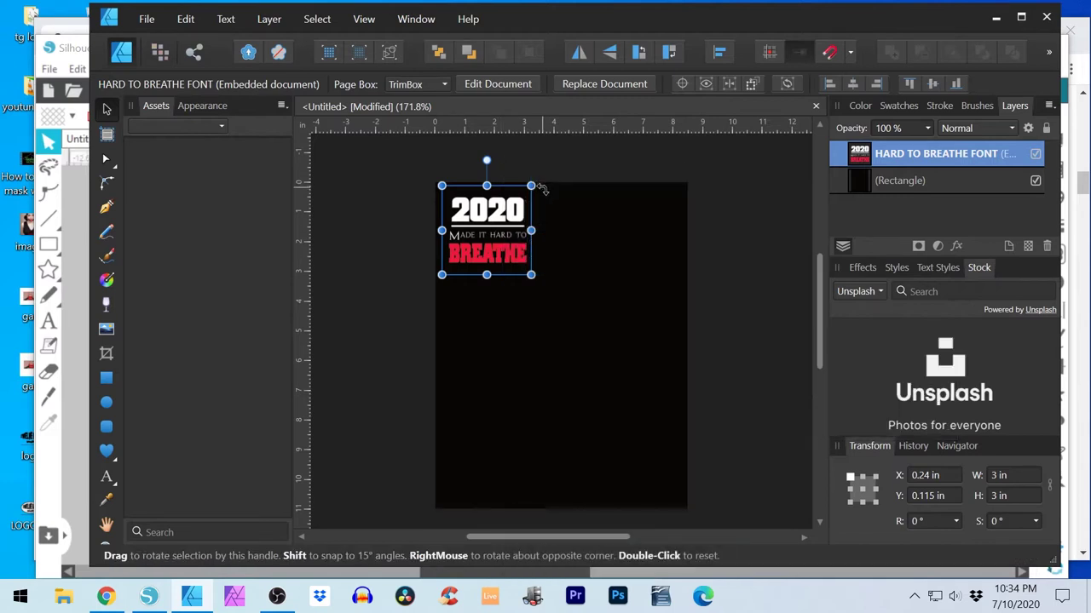
pyautogui.moveTo(507, 254)
pyautogui.mouseDown()
pyautogui.moveTo(512, 265)
pyautogui.moveTo(503, 252)
pyautogui.mouseUp()
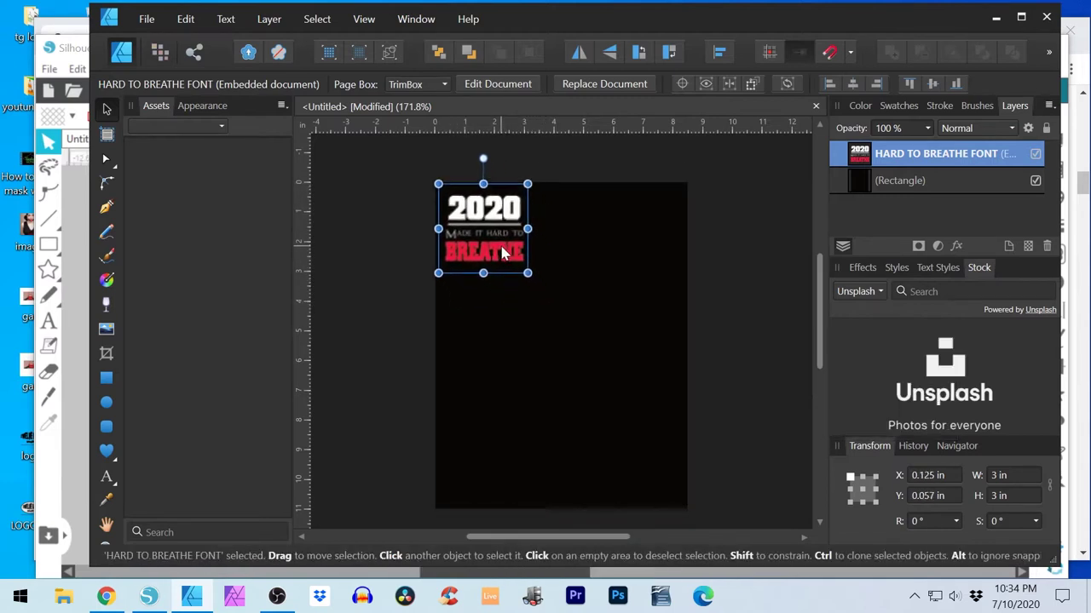
# Paste a duplicate of the design and place it directly below the first one, at about X 0.24 in, Y 2.77 in
pyautogui.rightClick(521, 247)
pyautogui.click(555, 201)
pyautogui.moveTo(499, 238); pyautogui.dragTo(479, 326)
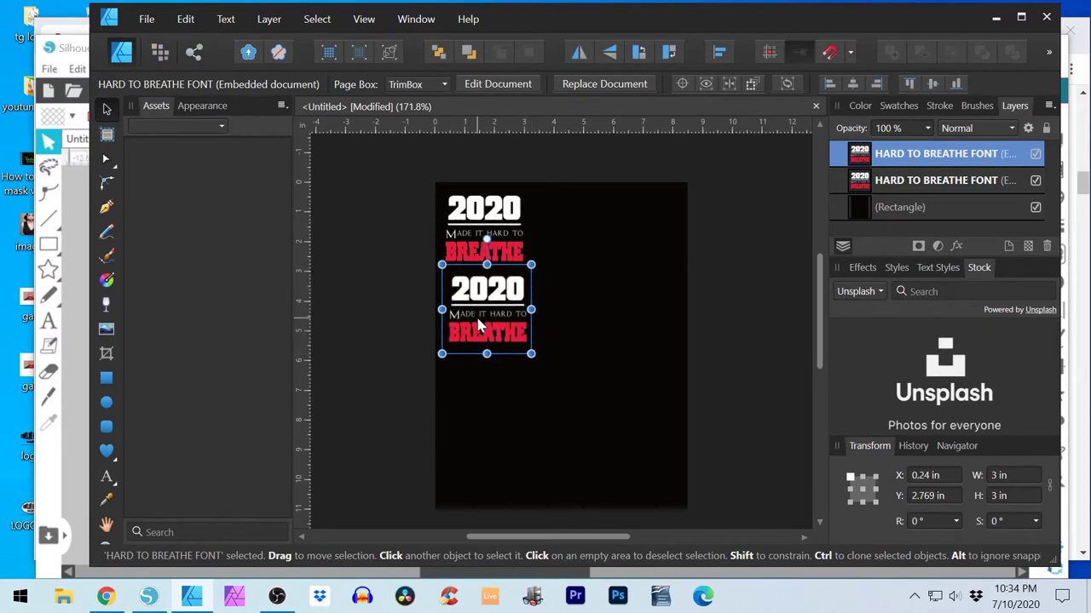
# Paste two more designs down the column at about Y 5.21 in and 7.75 in, and move the second design up to about Y 2.62 in
pyautogui.hotkey('ctrl', 'v')
pyautogui.moveTo(478, 326); pyautogui.dragTo(476, 398)
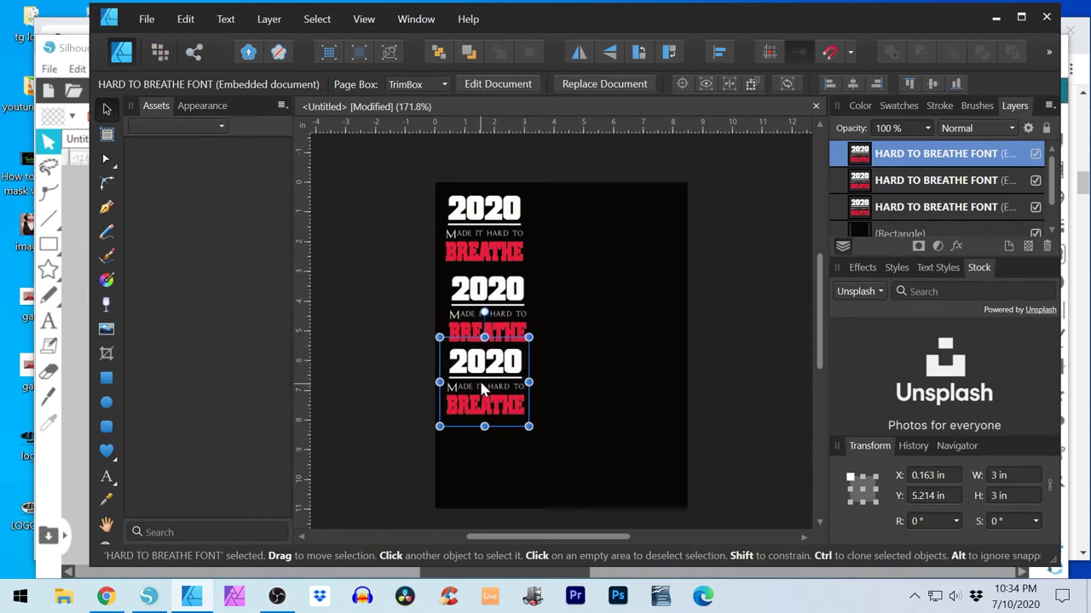
pyautogui.hotkey('ctrl', 'v')
pyautogui.moveTo(480, 385); pyautogui.dragTo(484, 463)
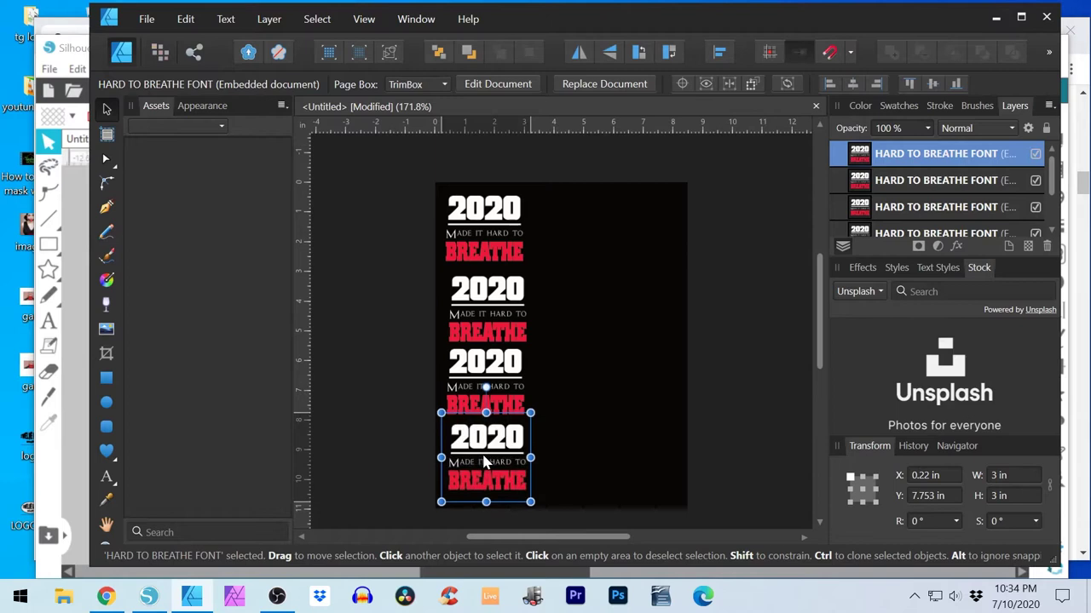
pyautogui.moveTo(503, 318); pyautogui.dragTo(501, 314)
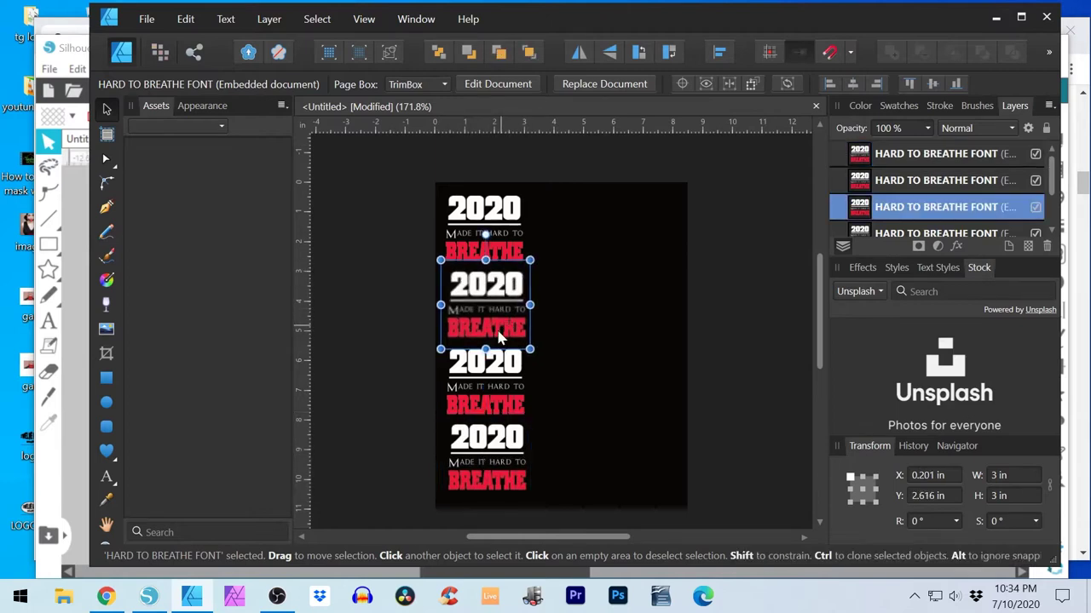
pyautogui.click(577, 206)
pyautogui.moveTo(563, 213); pyautogui.dragTo(569, 274)
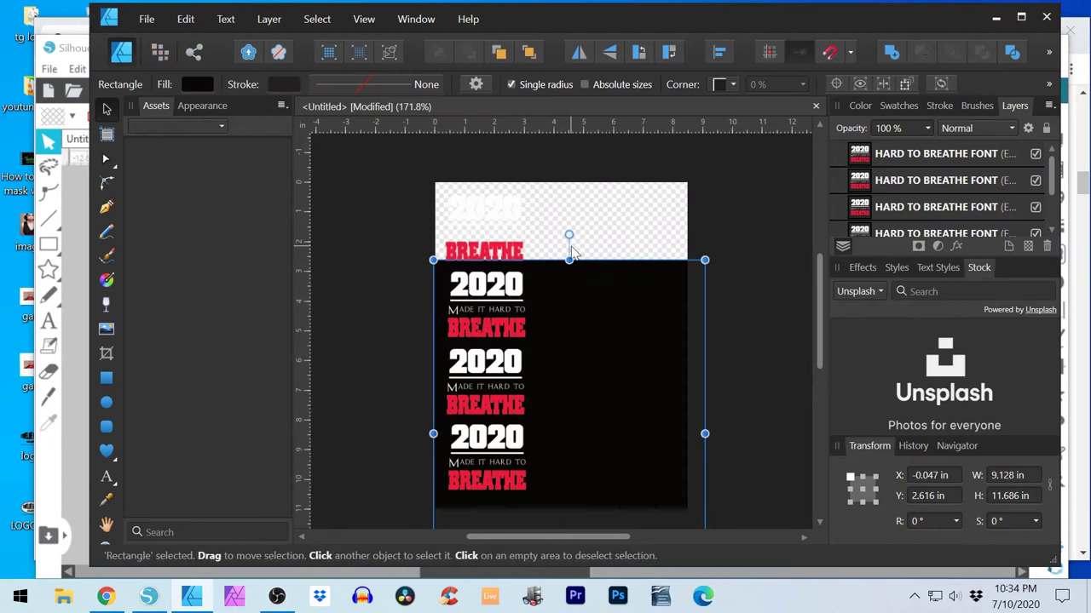
pyautogui.hotkey('ctrl', 'z')
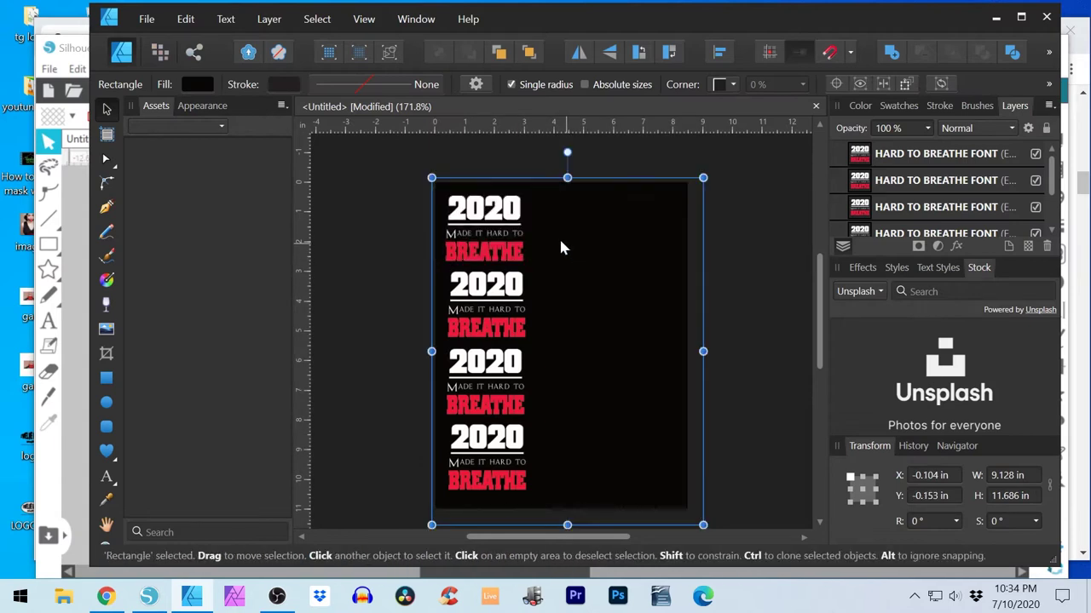
# Group the black background rectangle together with the four stacked designs
pyautogui.keyDown('shift'); pyautogui.click(481, 219); pyautogui.keyUp('shift')
pyautogui.keyDown('shift'); pyautogui.click(493, 299); pyautogui.keyUp('shift')
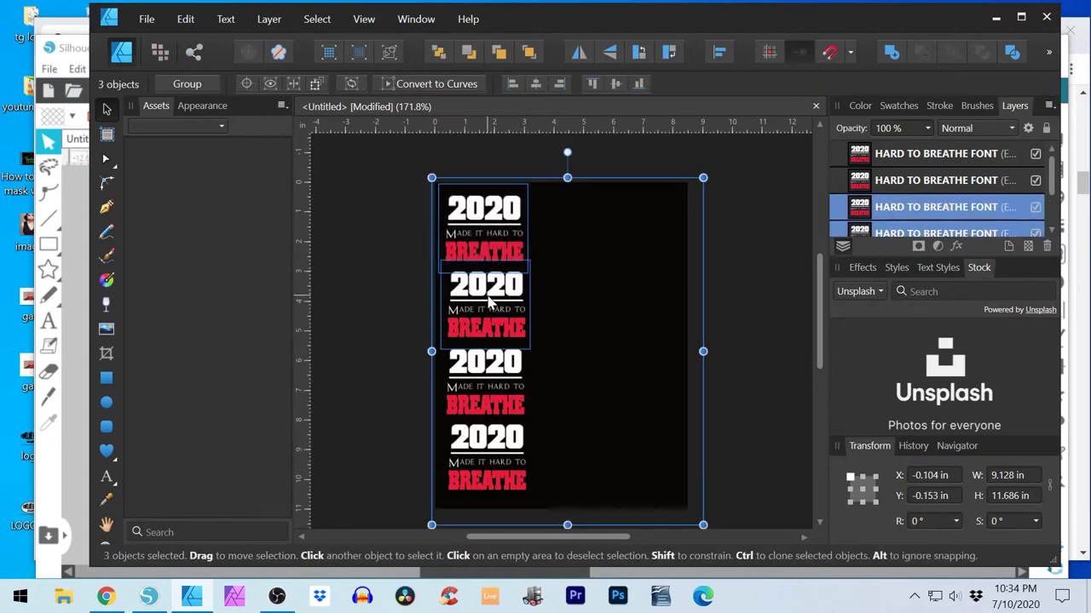
pyautogui.keyDown('shift'); pyautogui.click(499, 400); pyautogui.keyUp('shift')
pyautogui.keyDown('shift'); pyautogui.click(502, 452); pyautogui.keyUp('shift')
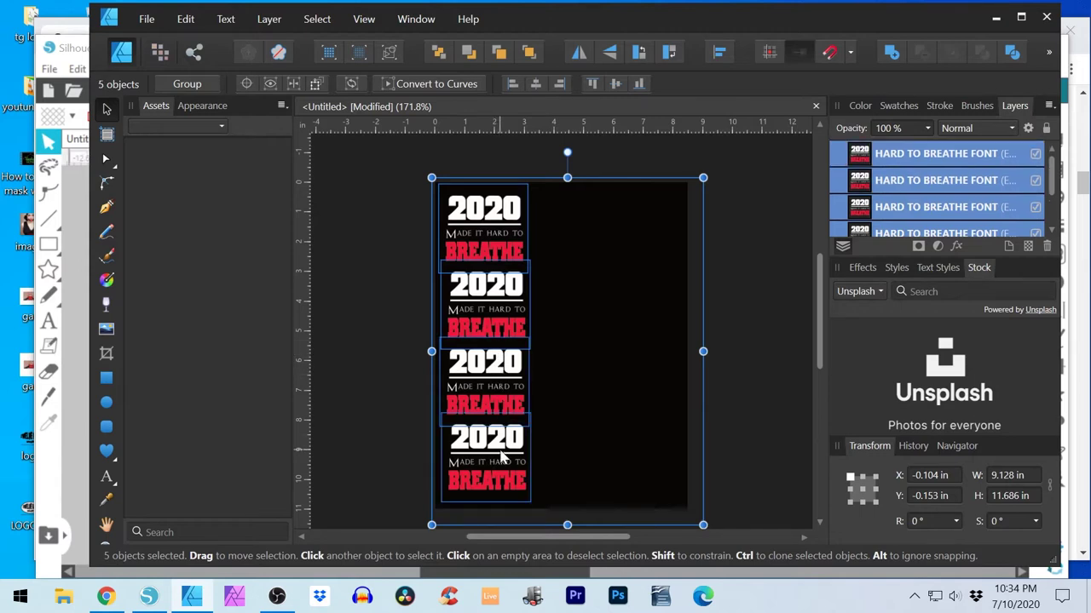
pyautogui.rightClick(496, 427)
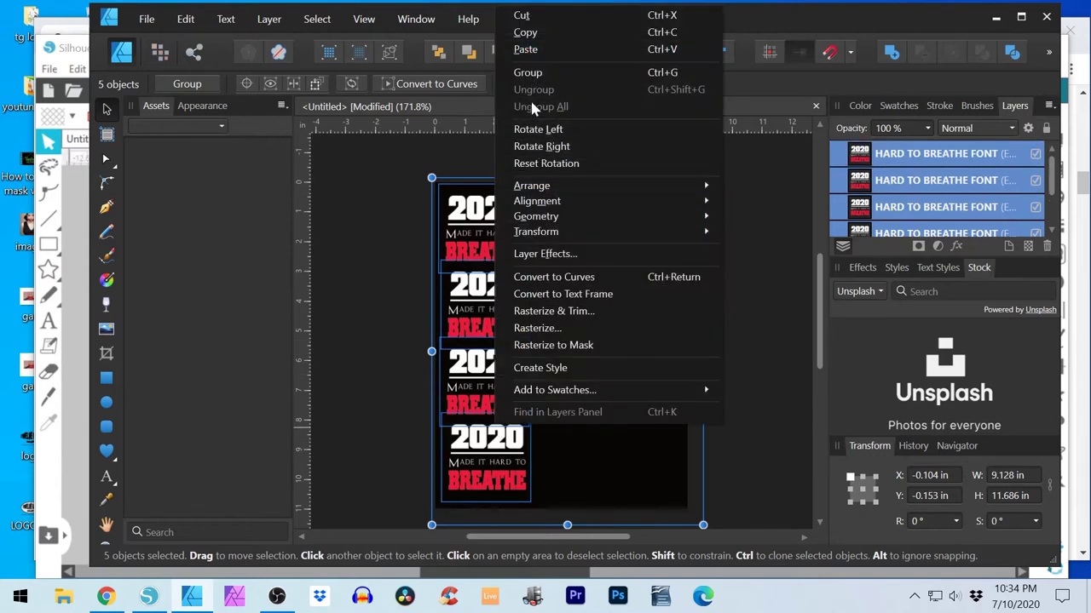
pyautogui.click(528, 73)
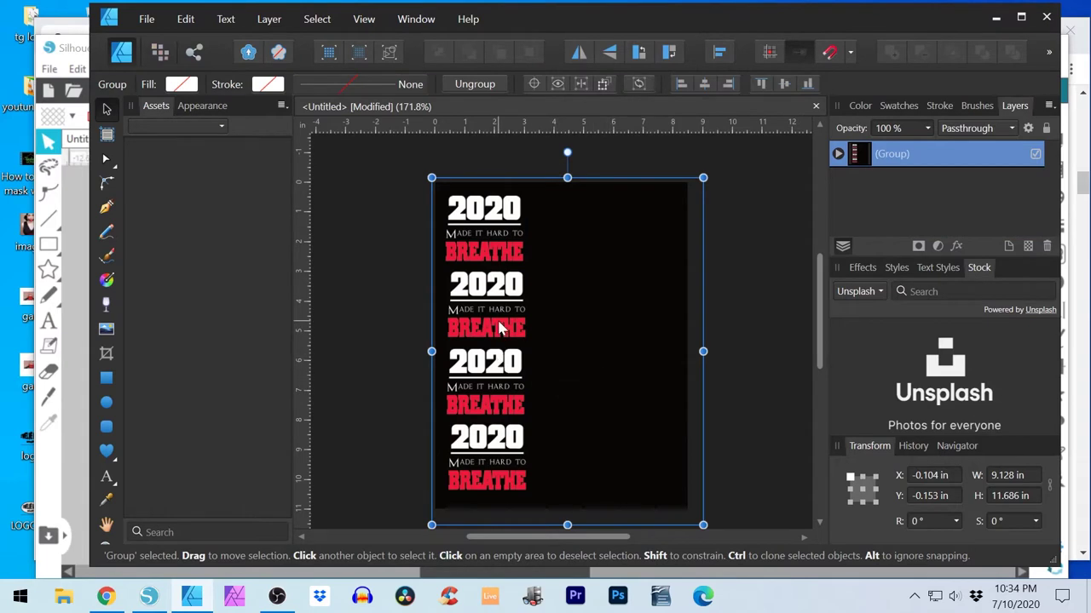
# Try placing a duplicate of the whole group at about X 2.63 in, Y 1.01 in, undo it, and ungroup the original
pyautogui.hotkey('ctrl', 'j')
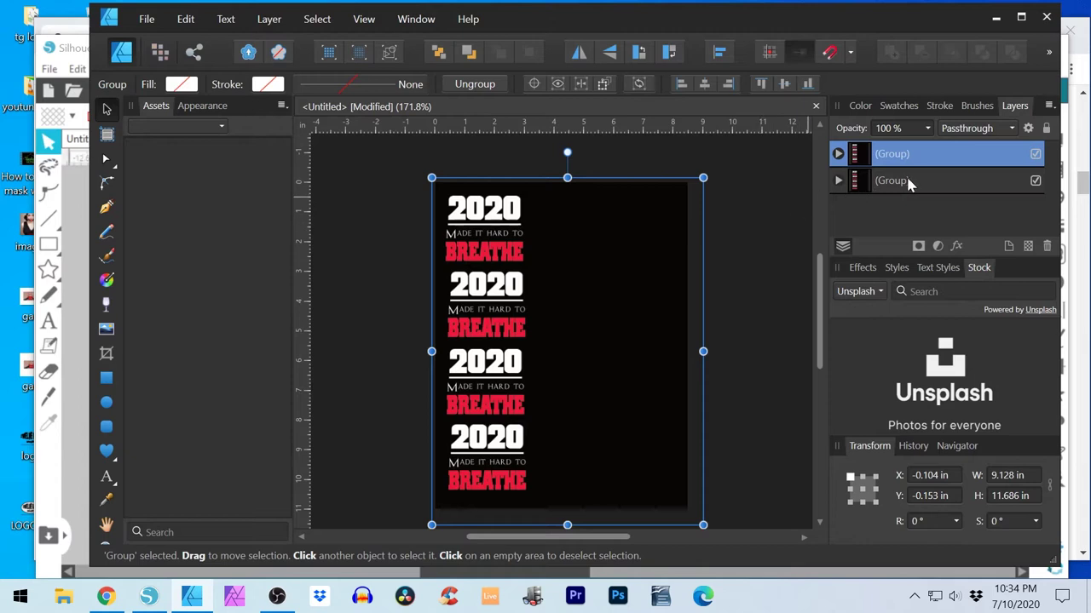
pyautogui.doubleClick(891, 154)
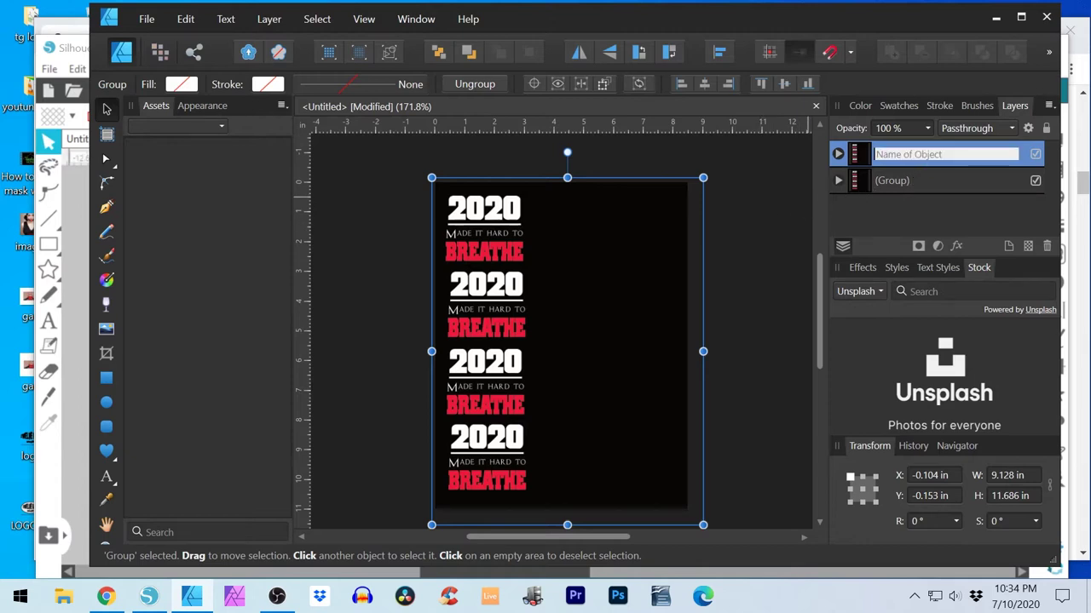
pyautogui.click(750, 266)
pyautogui.moveTo(582, 277); pyautogui.dragTo(688, 312)
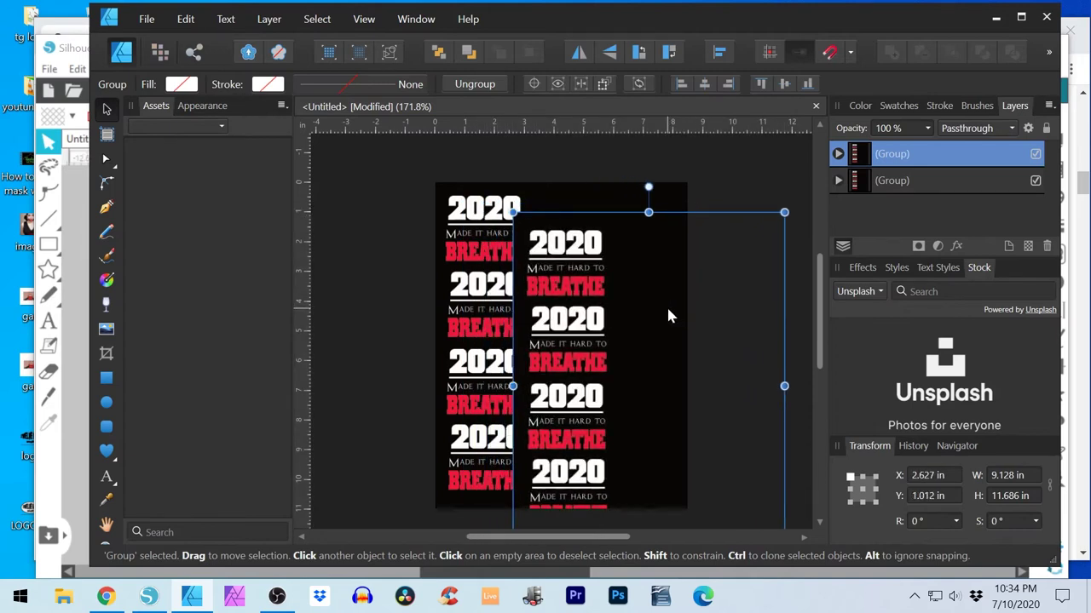
pyautogui.hotkey('ctrl', 'z')
pyautogui.hotkey('ctrl', 'z')
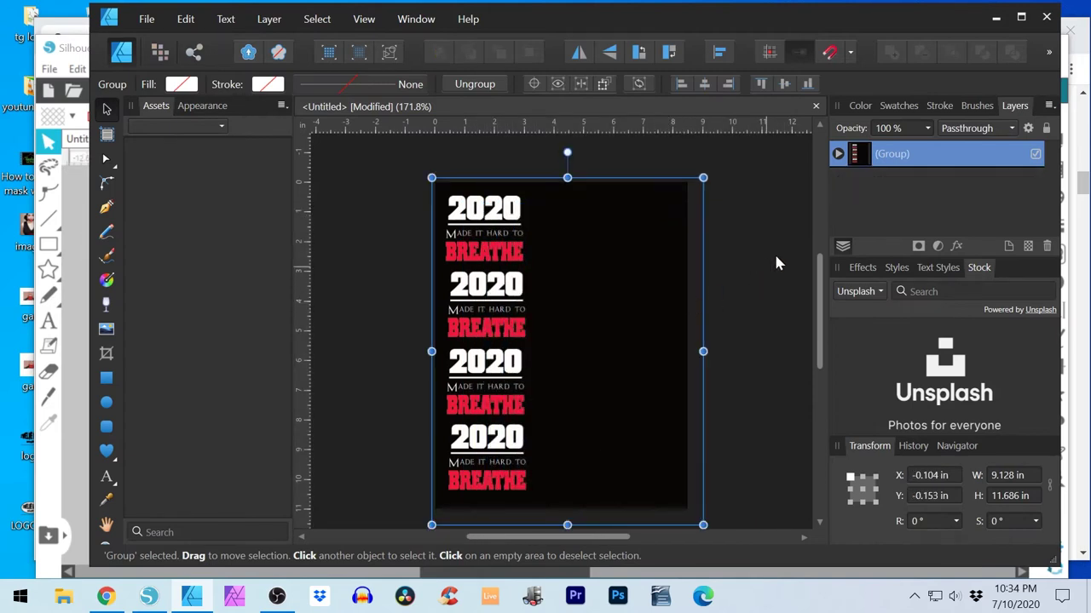
pyautogui.hotkey('ctrl', 'shift', 'g')
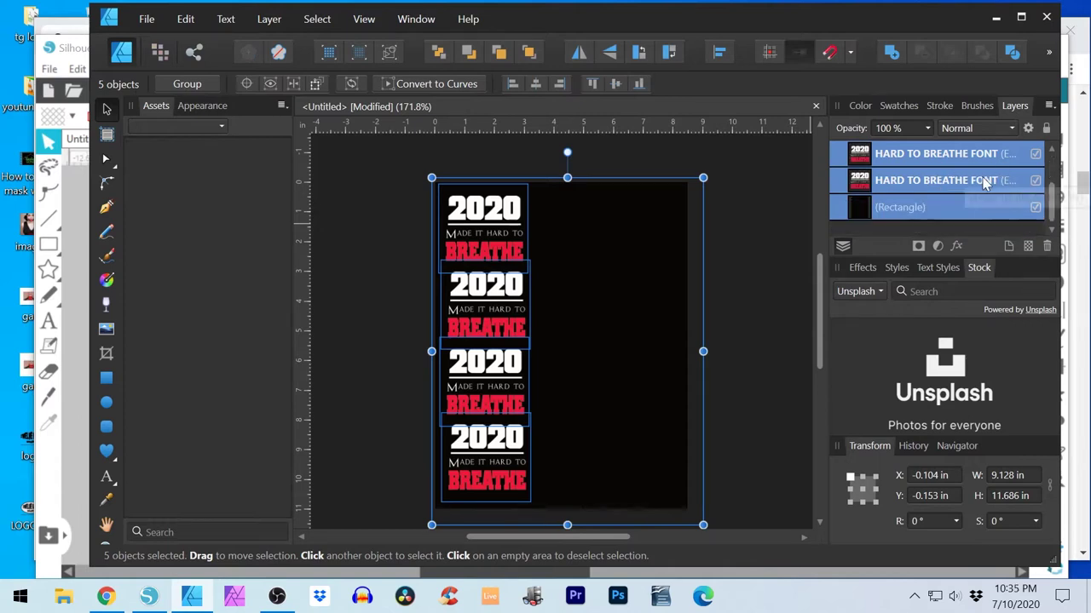
# Hide the black rectangle layer while keeping all four HARD TO BREATHE FONT layers visible
pyautogui.click(1035, 207)
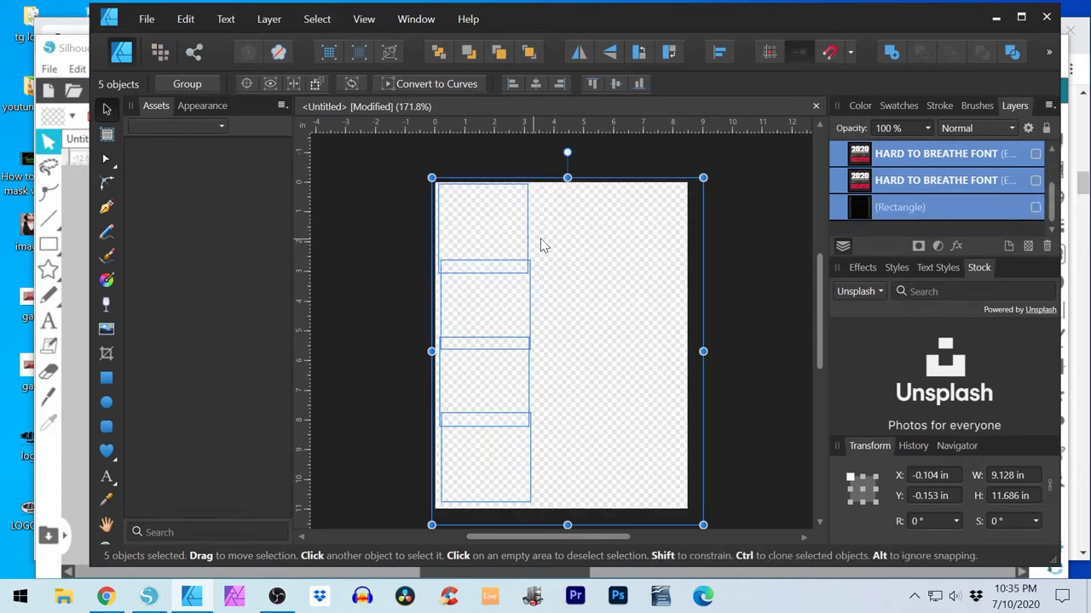
pyautogui.click(656, 252)
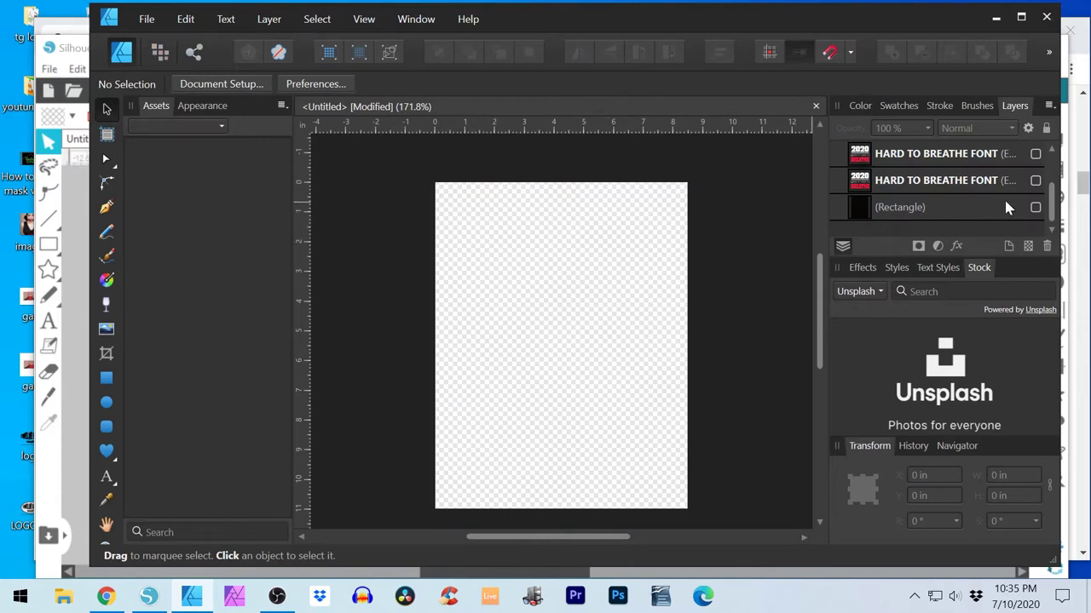
pyautogui.click(1035, 209)
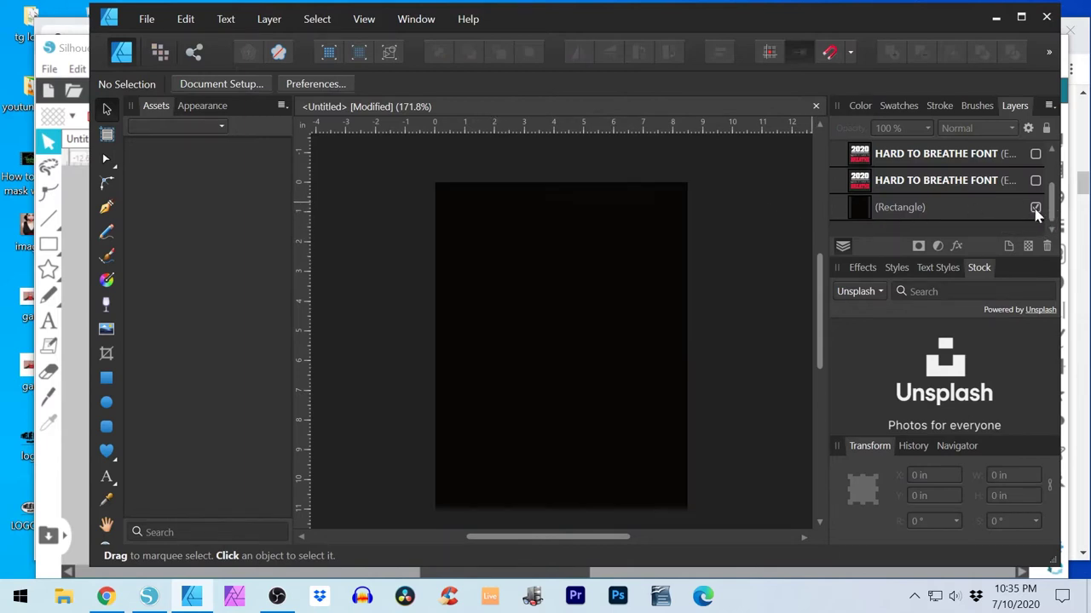
pyautogui.click(1035, 209)
pyautogui.click(1035, 182)
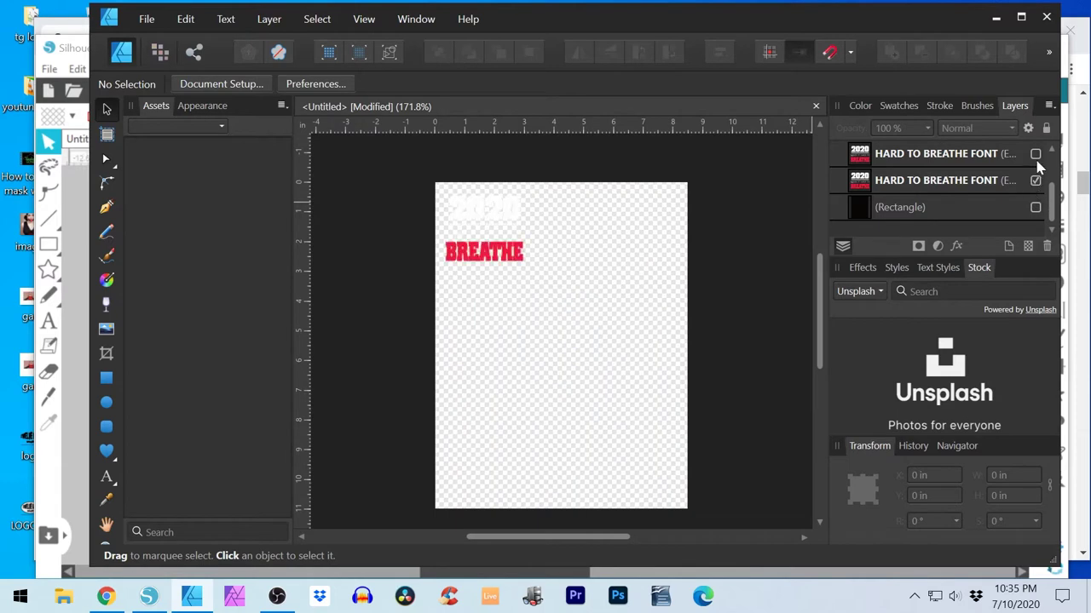
pyautogui.click(1035, 155)
pyautogui.scroll(1, 1009, 196)
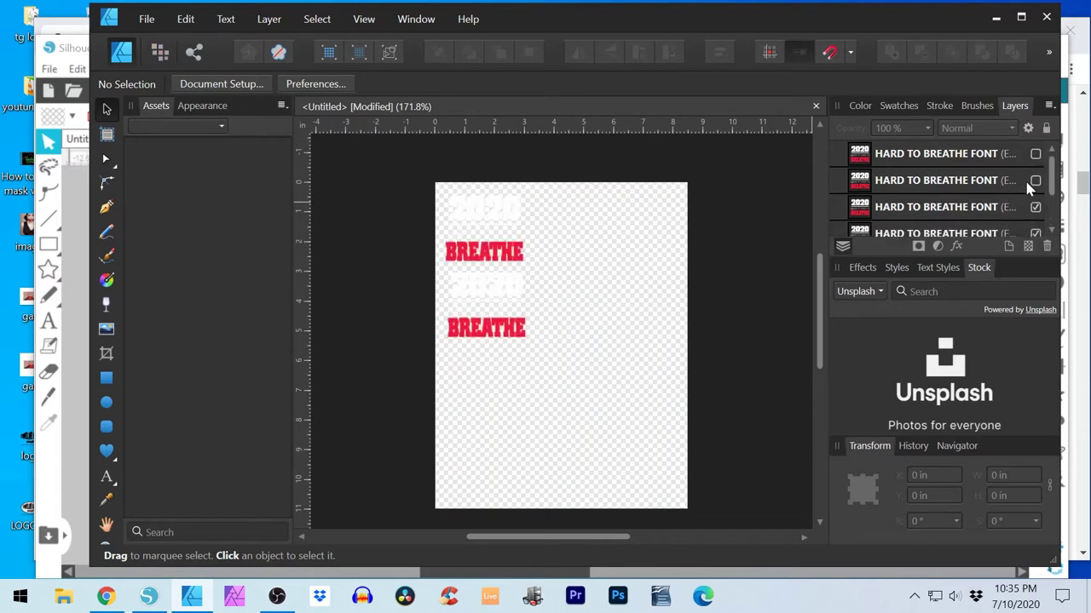
pyautogui.click(1035, 180)
pyautogui.click(1035, 155)
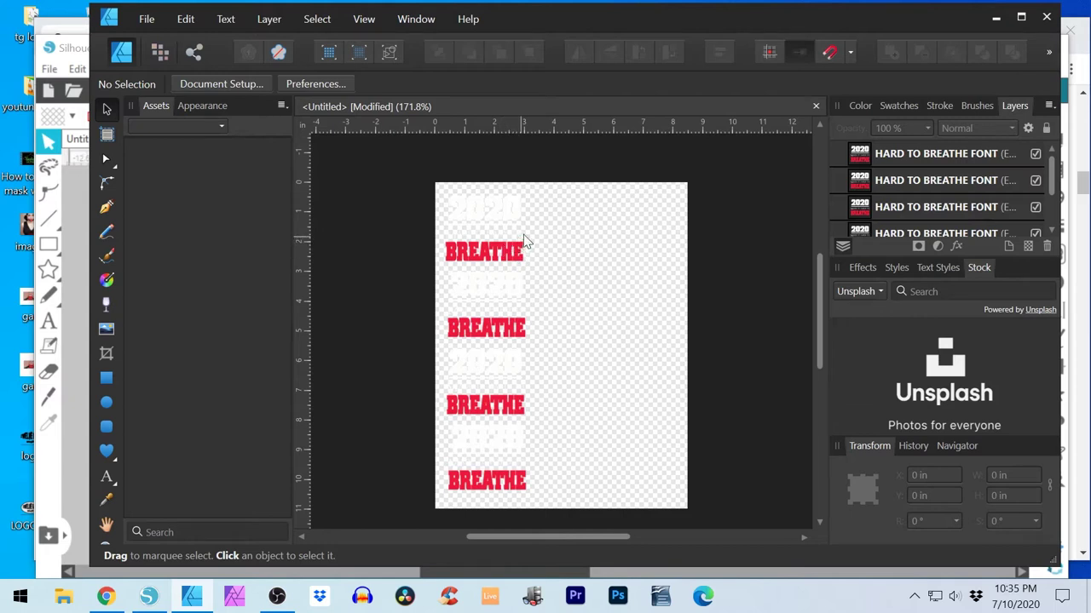
# Select the four stacked designs without the rectangle and group them into one column
pyautogui.moveTo(554, 200); pyautogui.dragTo(440, 504)
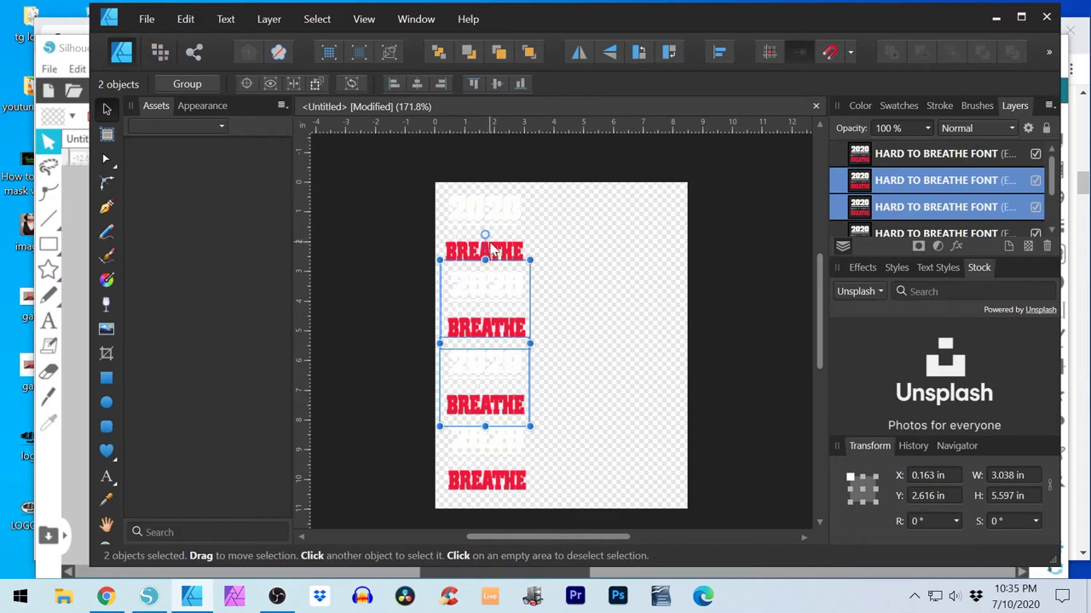
pyautogui.keyDown('shift'); pyautogui.click(491, 249); pyautogui.keyUp('shift')
pyautogui.keyDown('shift'); pyautogui.click(474, 497); pyautogui.keyUp('shift')
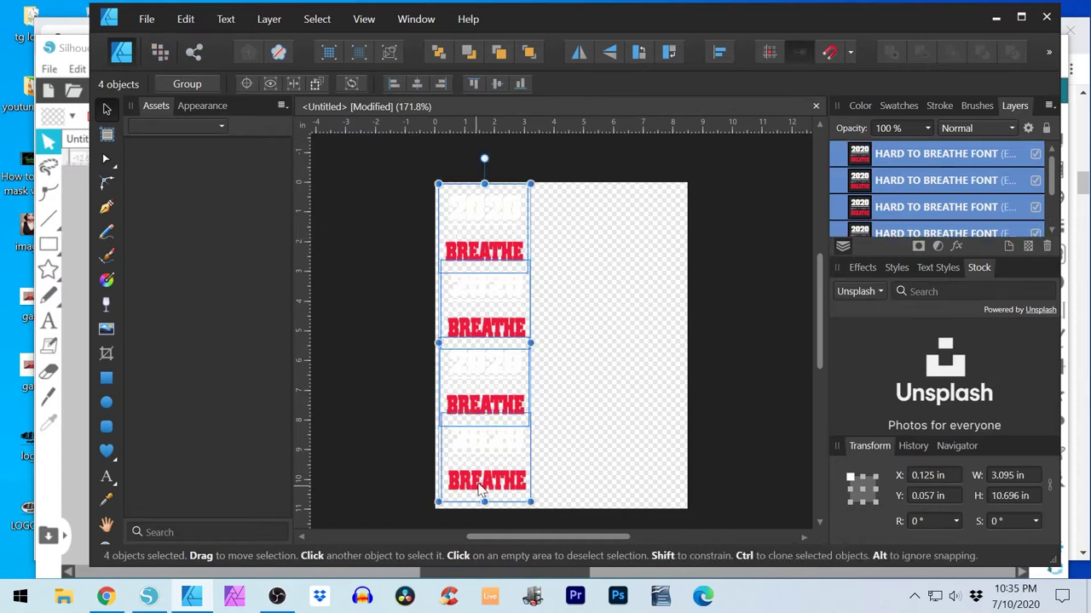
pyautogui.rightClick(484, 408)
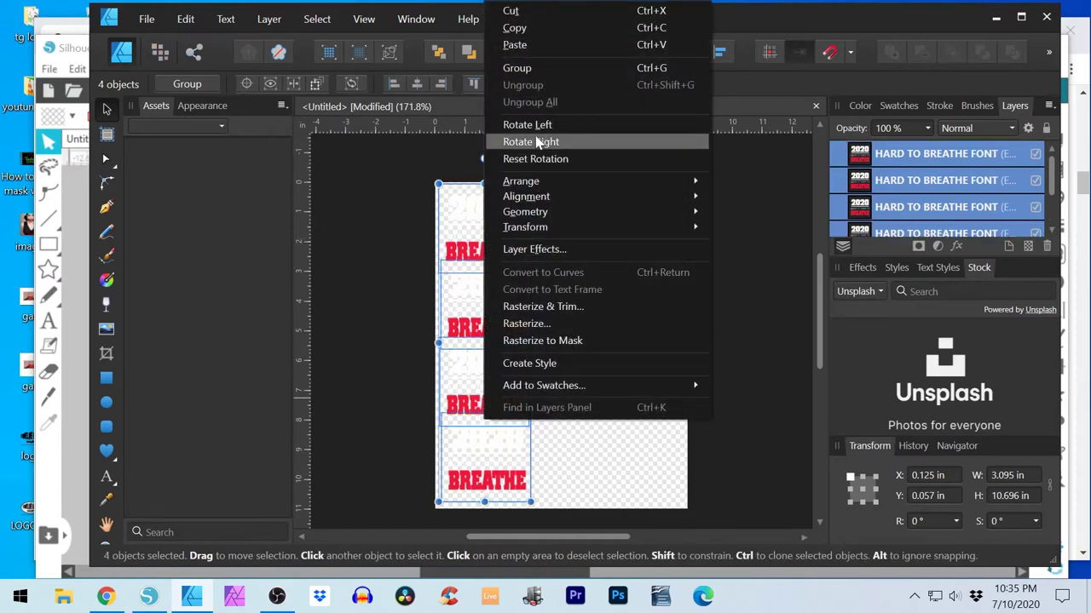
pyautogui.click(529, 70)
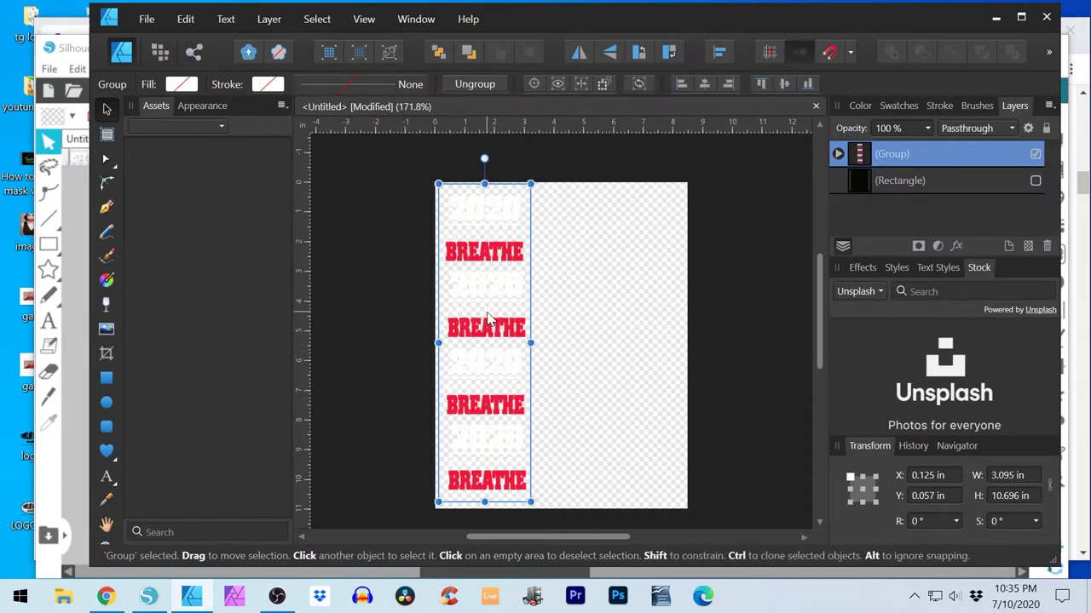
# Duplicate the column group, place the copy at about X 3.64 in, Y 0.15 in, and show the black rectangle again
pyautogui.hotkey('ctrl', 'j')
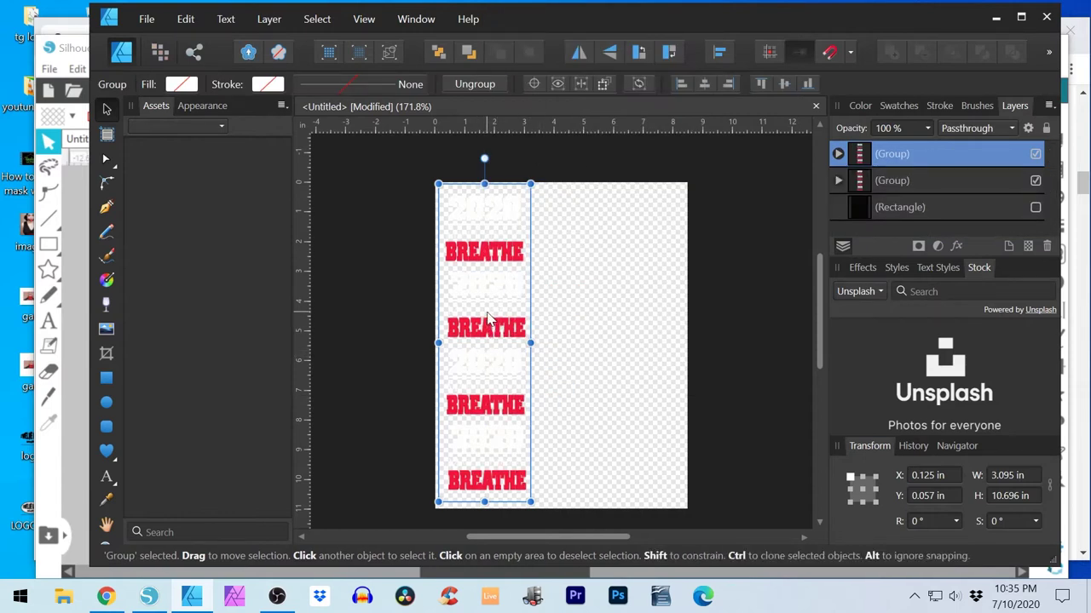
pyautogui.moveTo(488, 319); pyautogui.dragTo(594, 322)
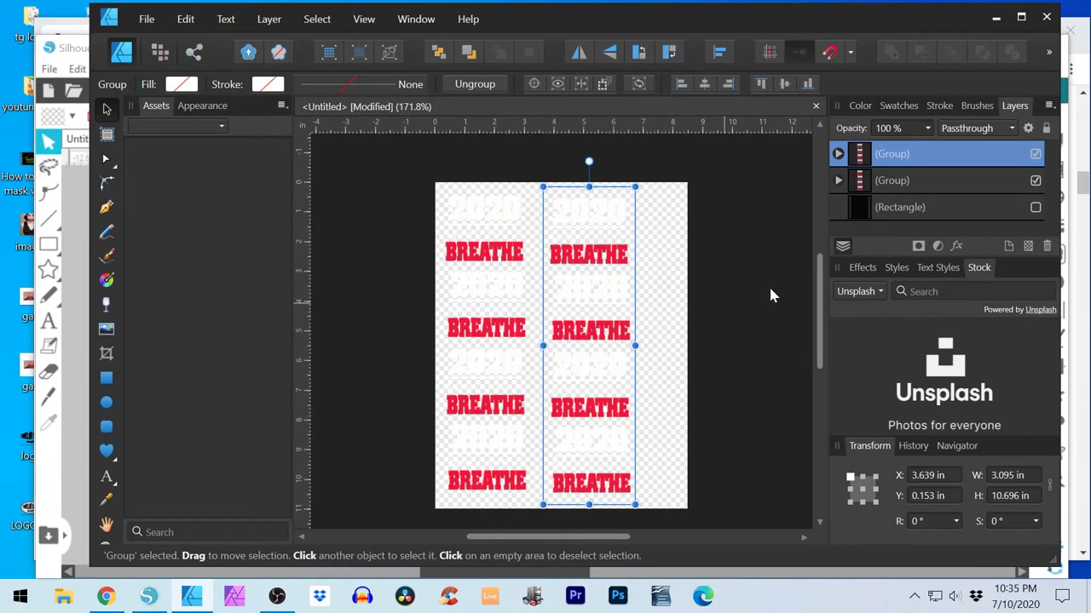
pyautogui.click(1036, 208)
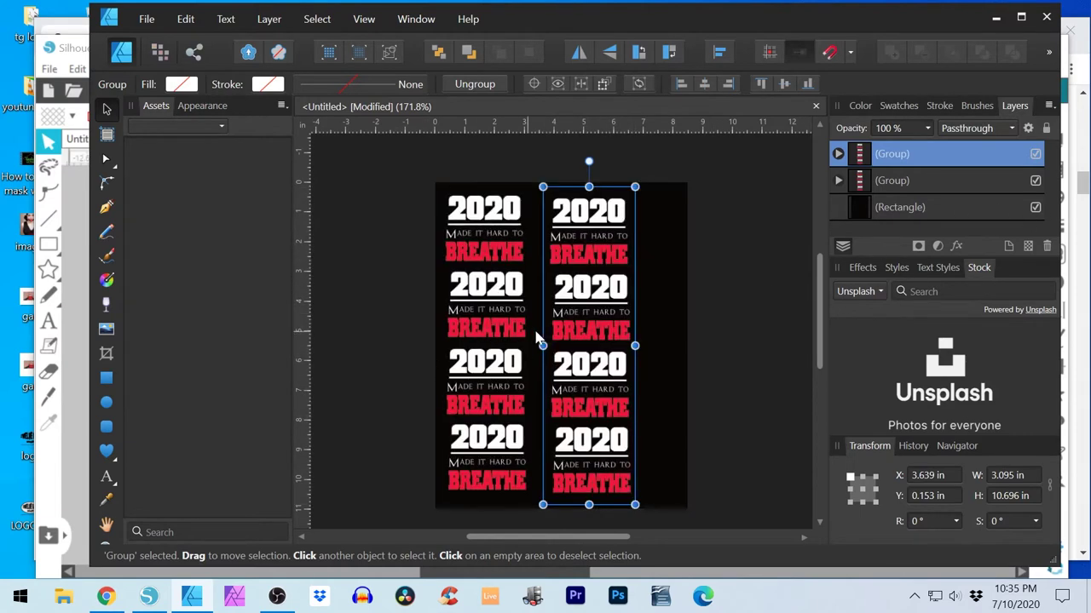
# Shift the first column to about X -0.1 in and the second column beside it, at about X 2.84 in, Y 0.13 in
pyautogui.click(508, 331)
pyautogui.moveTo(508, 330); pyautogui.dragTo(502, 333)
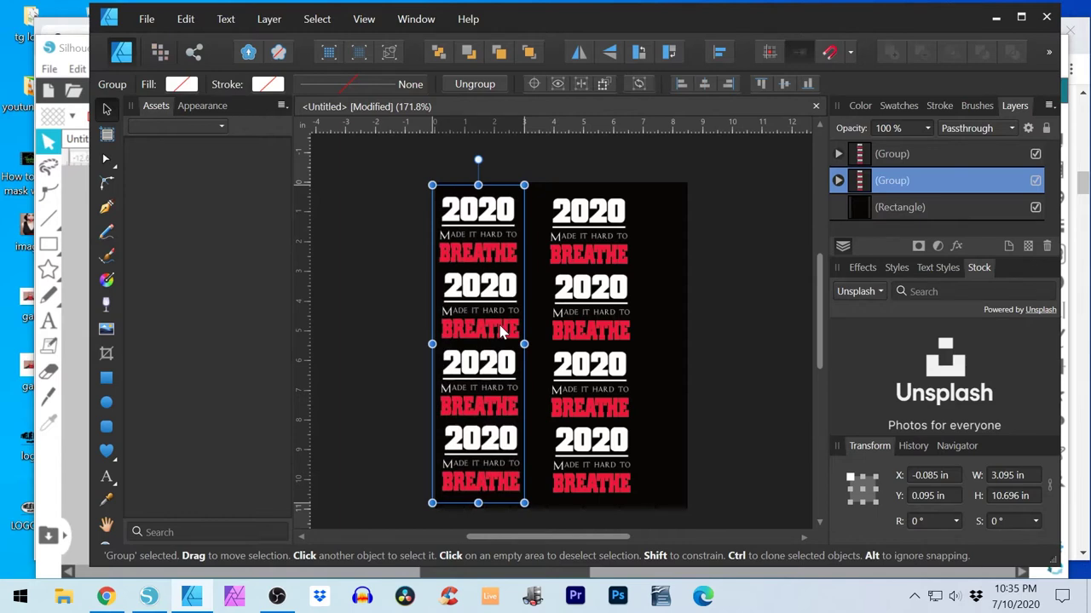
pyautogui.moveTo(584, 312); pyautogui.dragTo(559, 316)
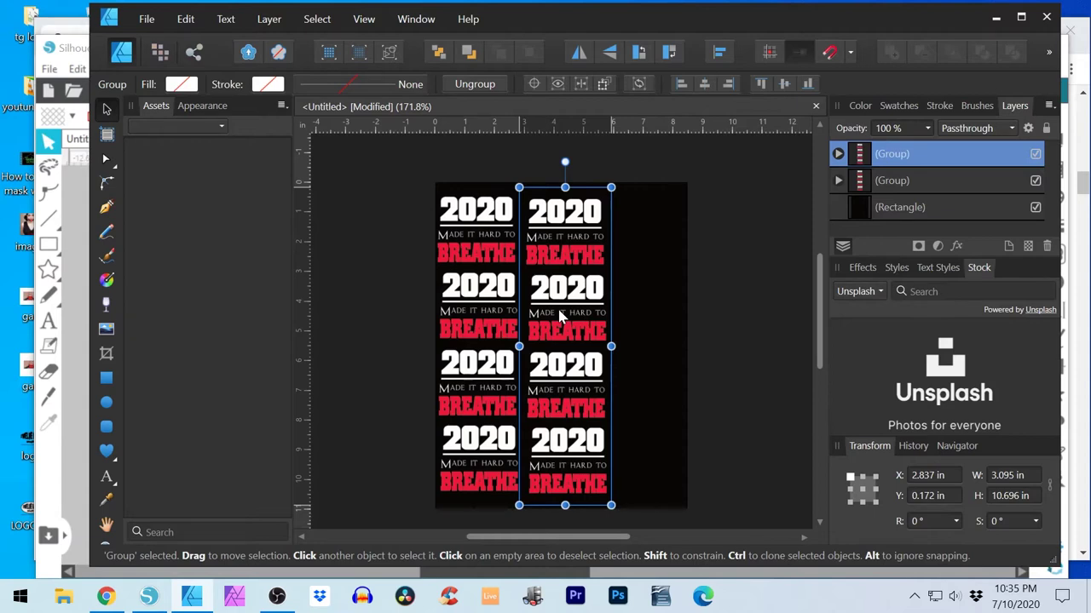
pyautogui.moveTo(560, 316); pyautogui.dragTo(558, 315)
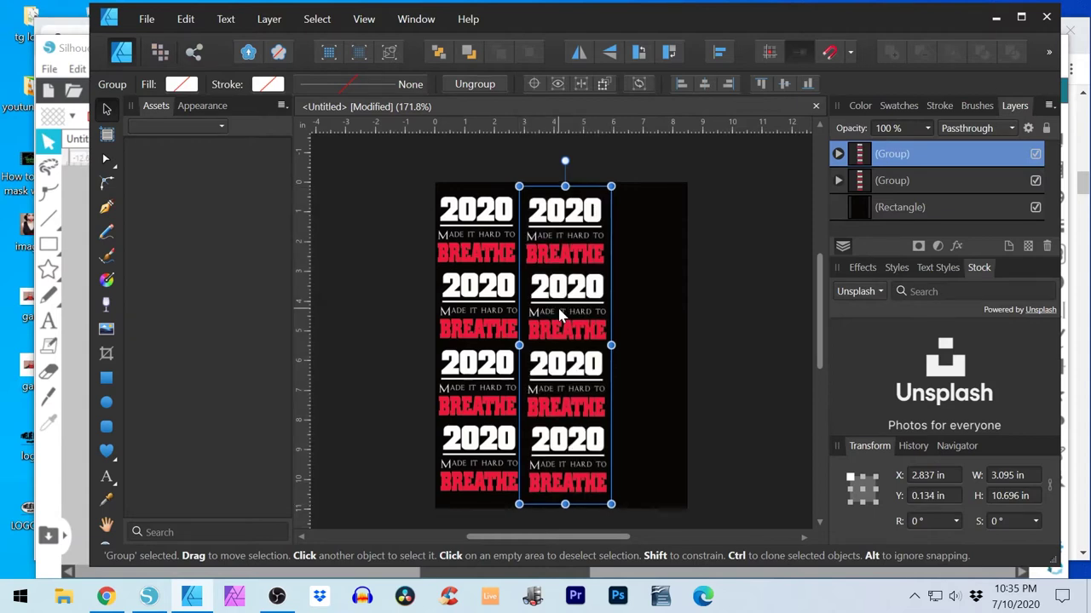
# Place a copy of the second column as a third at about X 5.51 in, Y 0.29 in, and shift the middle column to about X 2.68 in
pyautogui.moveTo(558, 314)
pyautogui.mouseDown()
pyautogui.moveTo(647, 319)
pyautogui.moveTo(638, 323)
pyautogui.mouseUp()
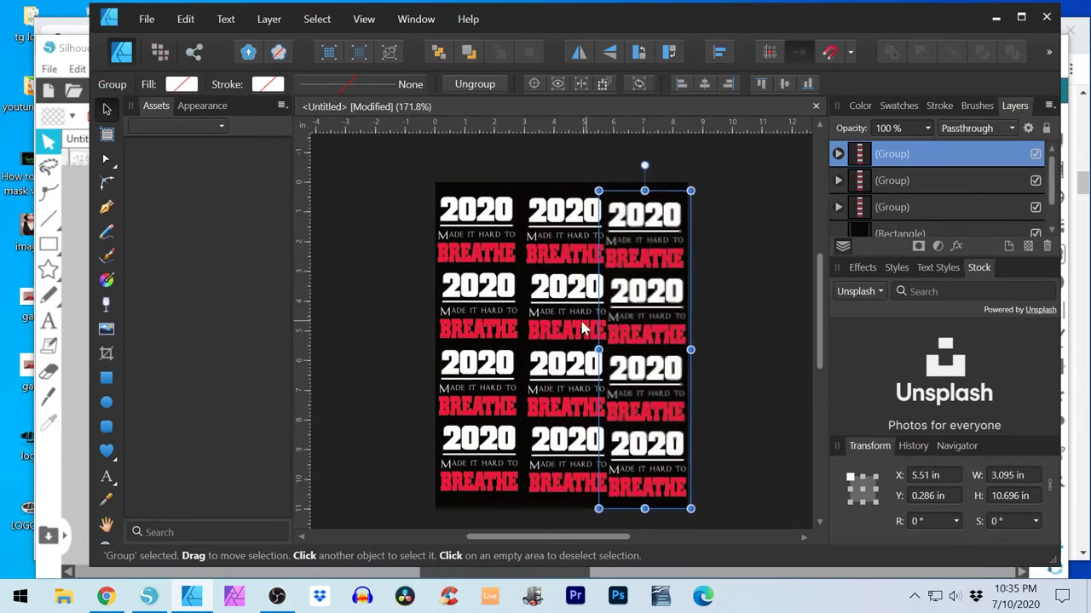
pyautogui.click(575, 322)
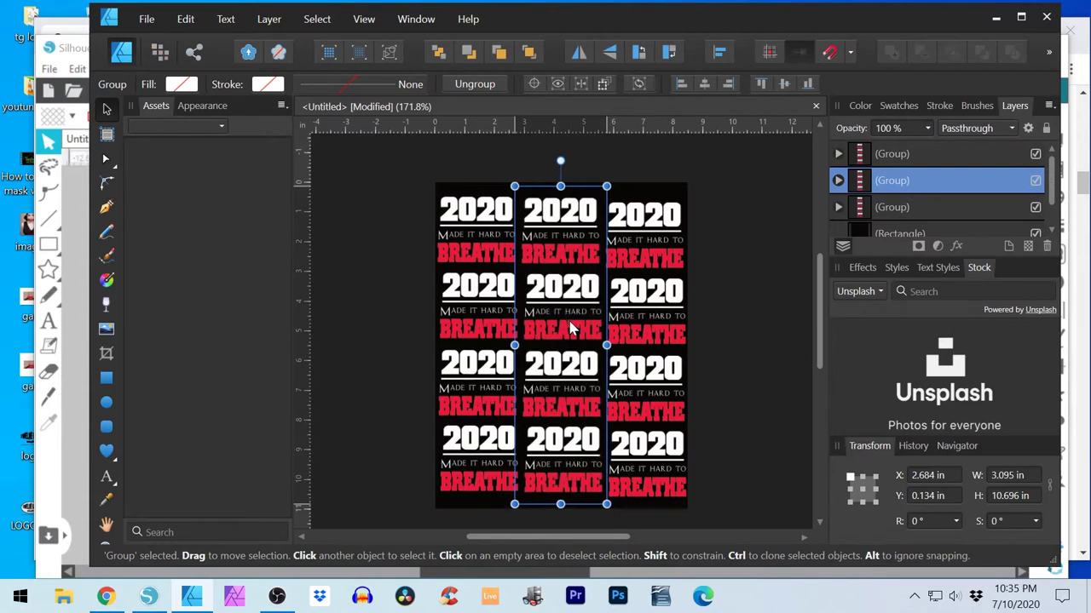
pyautogui.click(714, 324)
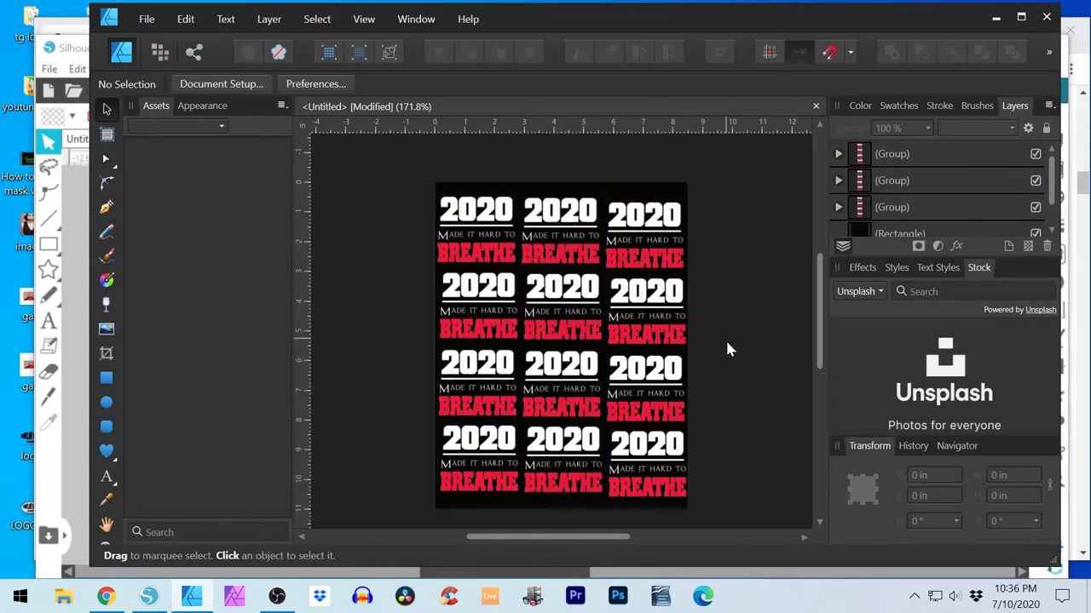
# Lower the middle column slightly and move the first column to about X -0.18 in, Y 0.33 in to even out the rows
pyautogui.click(561, 493)
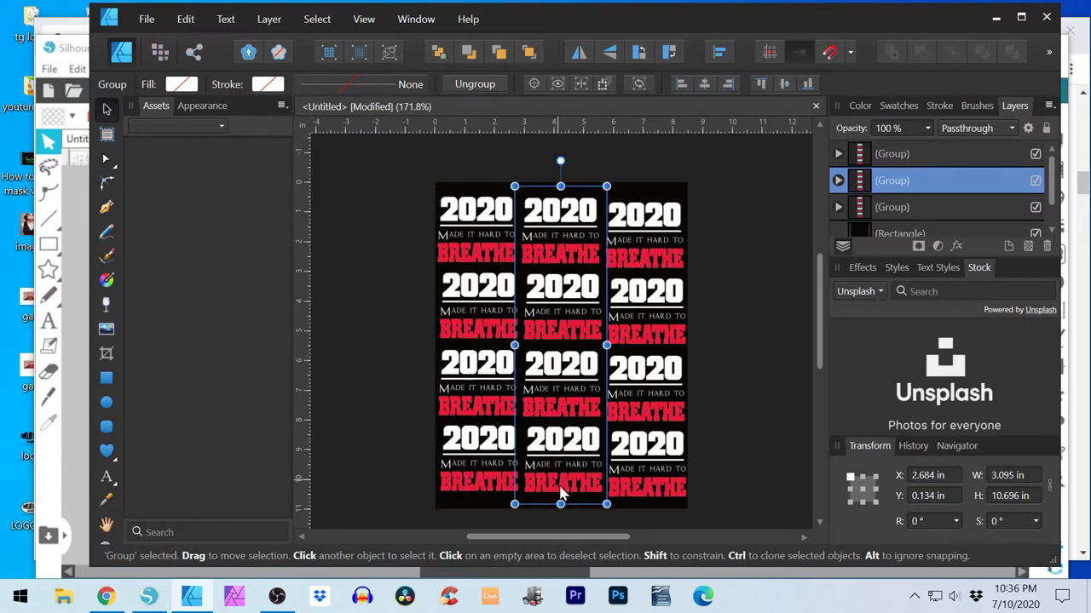
pyautogui.moveTo(560, 492); pyautogui.dragTo(563, 501)
pyautogui.click(491, 486)
pyautogui.moveTo(490, 485); pyautogui.dragTo(490, 490)
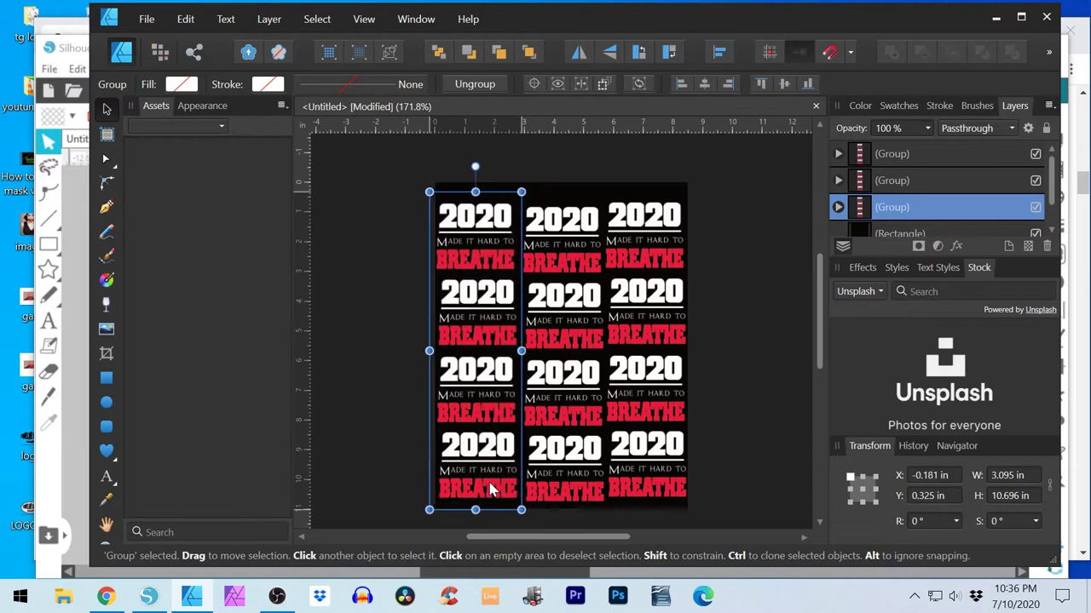
# Move the middle column to about X 2.65 in, Y 0.27 in to align its rows, and clear the selection
pyautogui.moveTo(563, 445); pyautogui.dragTo(560, 439)
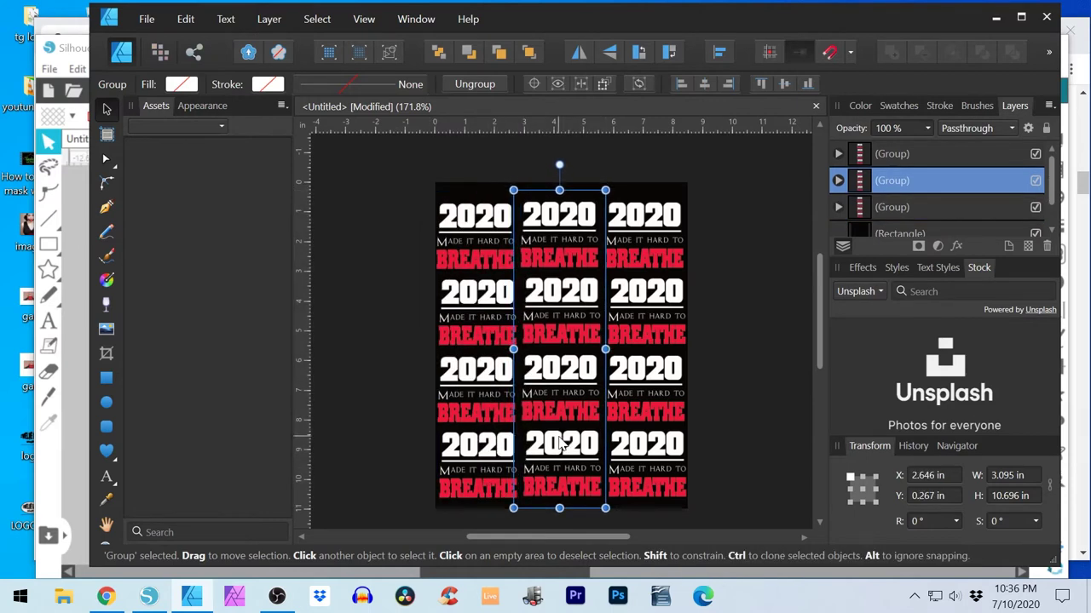
pyautogui.click(739, 388)
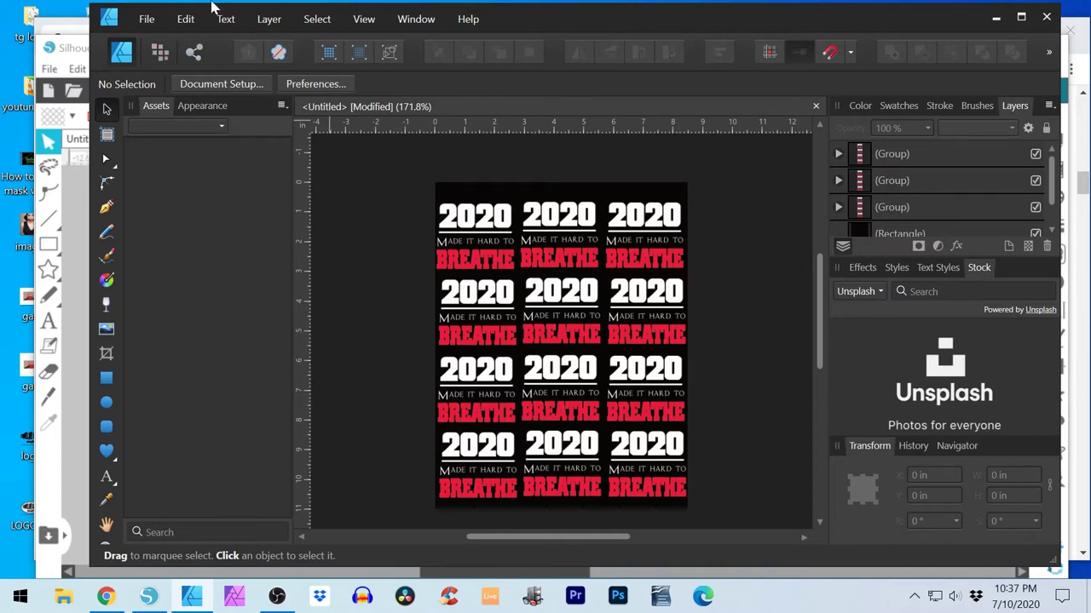
# Export the whole document as a 2550 × 3300 px PNG named Untitled in the BREATHE folder
pyautogui.click(145, 19)
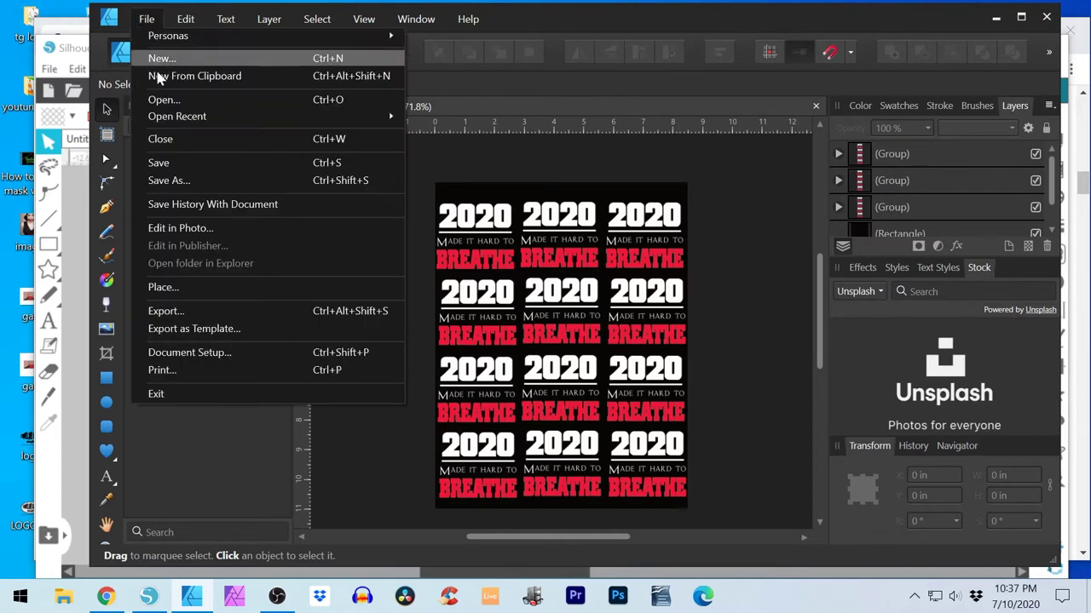
pyautogui.click(219, 311)
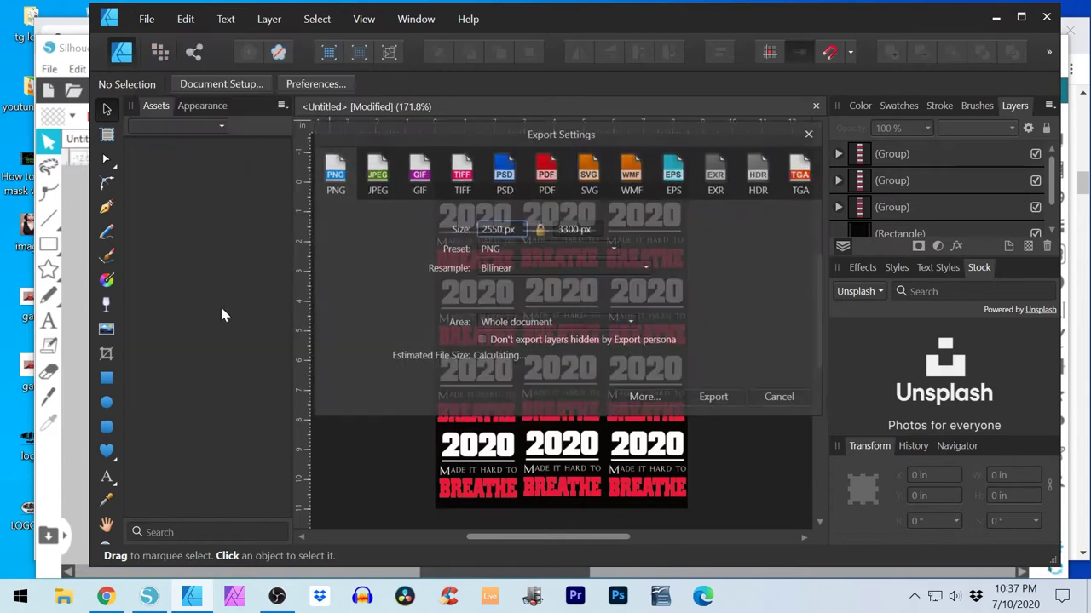
pyautogui.click(374, 196)
pyautogui.click(342, 187)
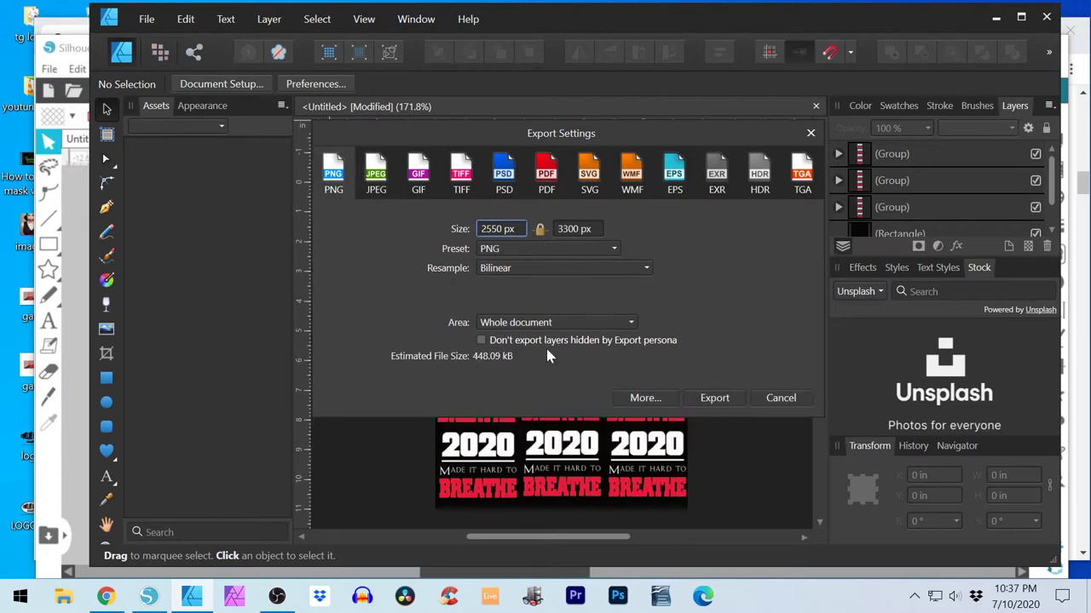
pyautogui.click(709, 398)
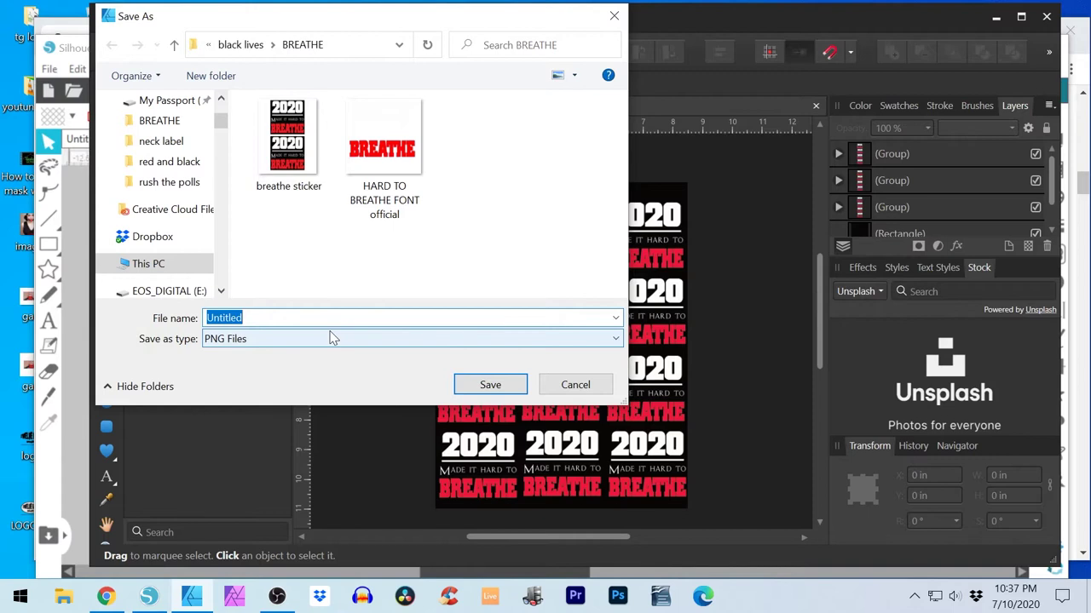
pyautogui.press('Return')
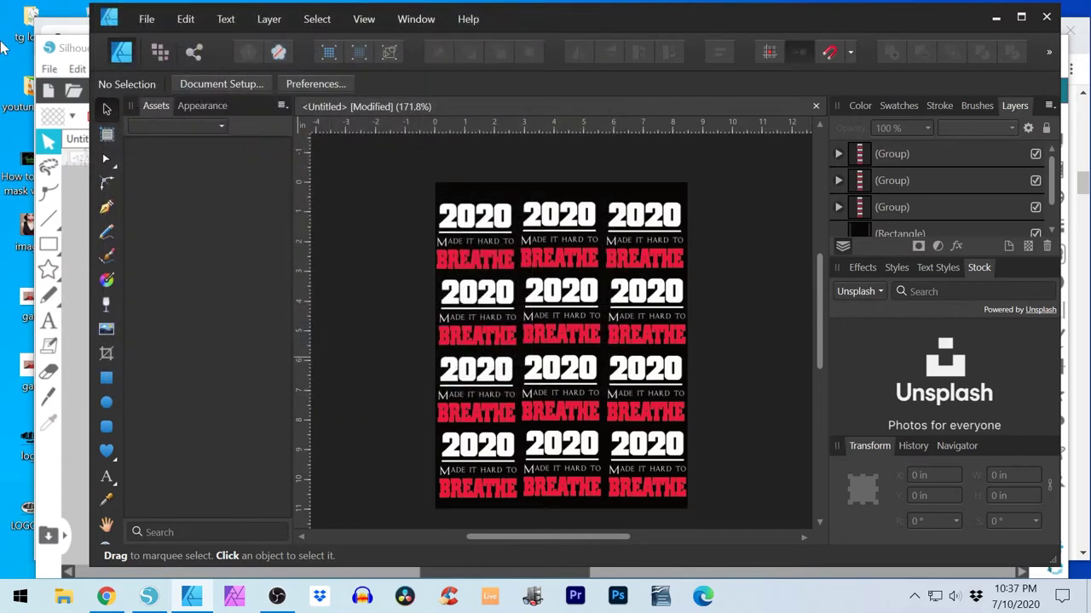
pyautogui.click(144, 22)
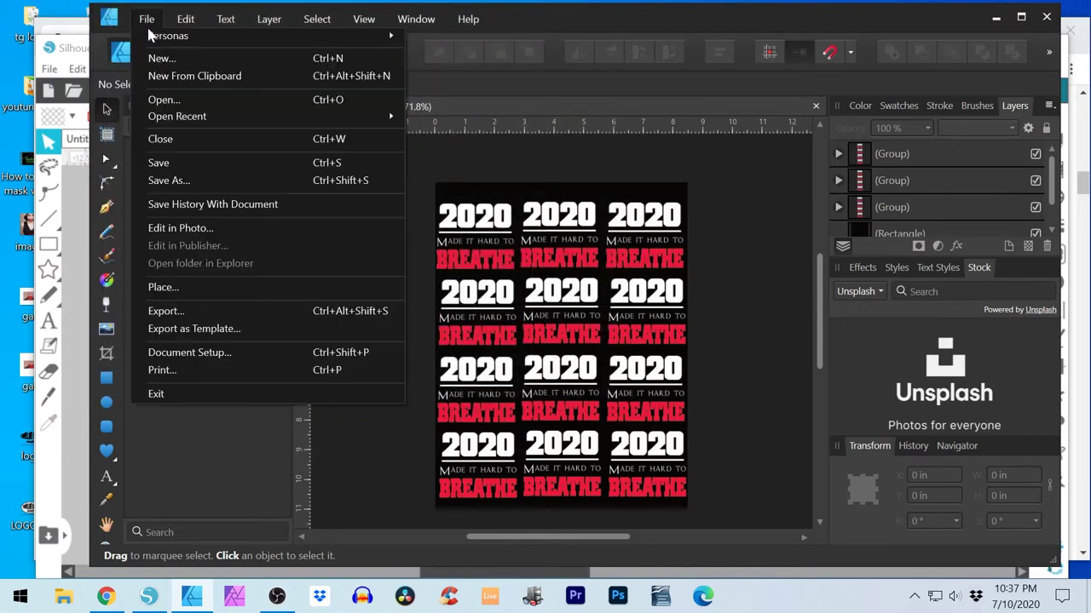
pyautogui.click(165, 310)
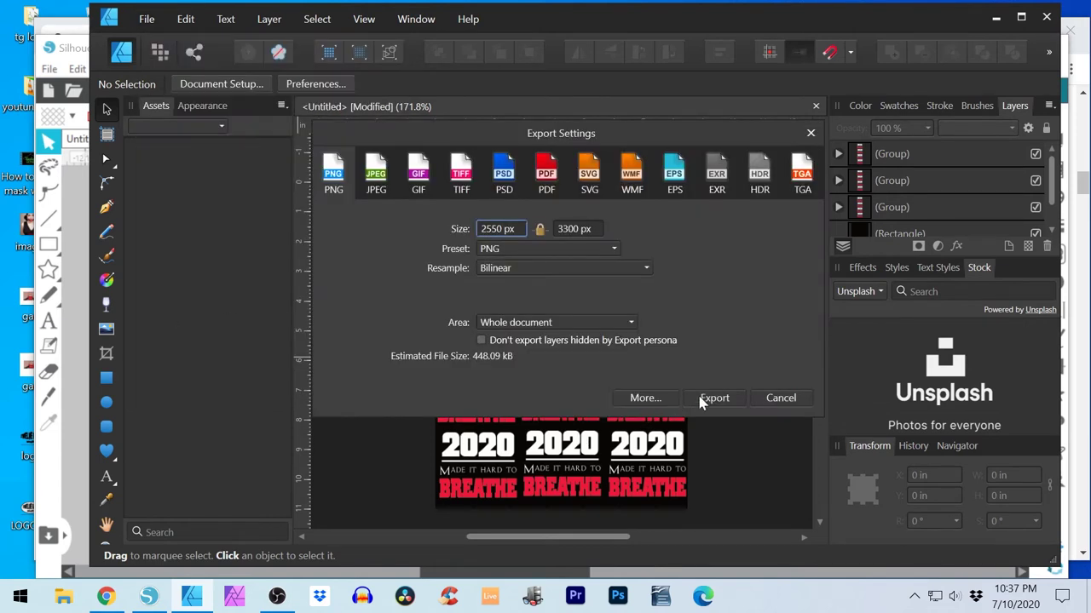
pyautogui.click(741, 405)
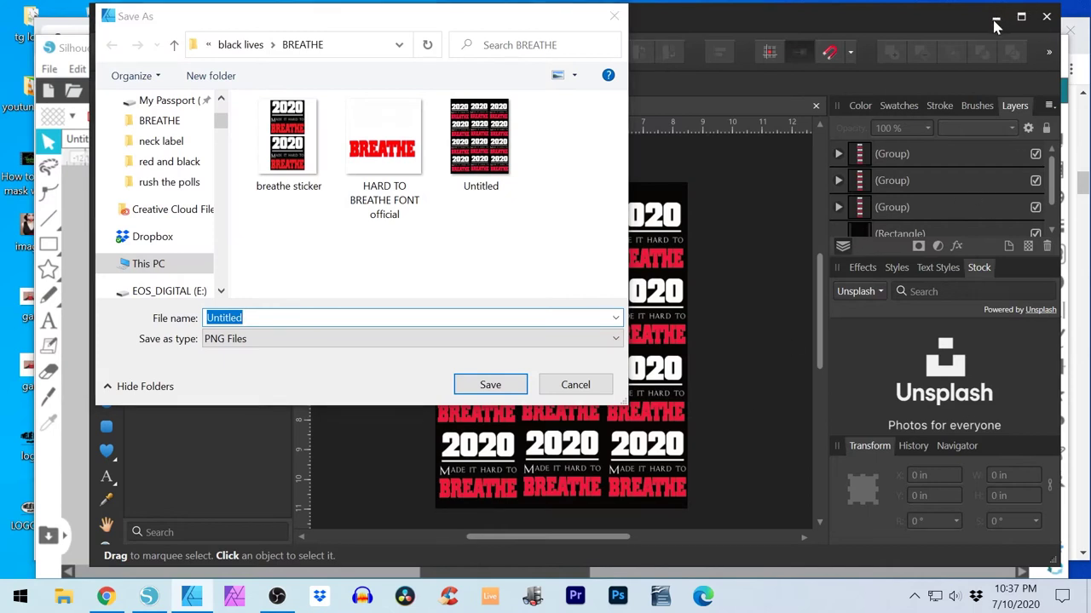
pyautogui.click(613, 16)
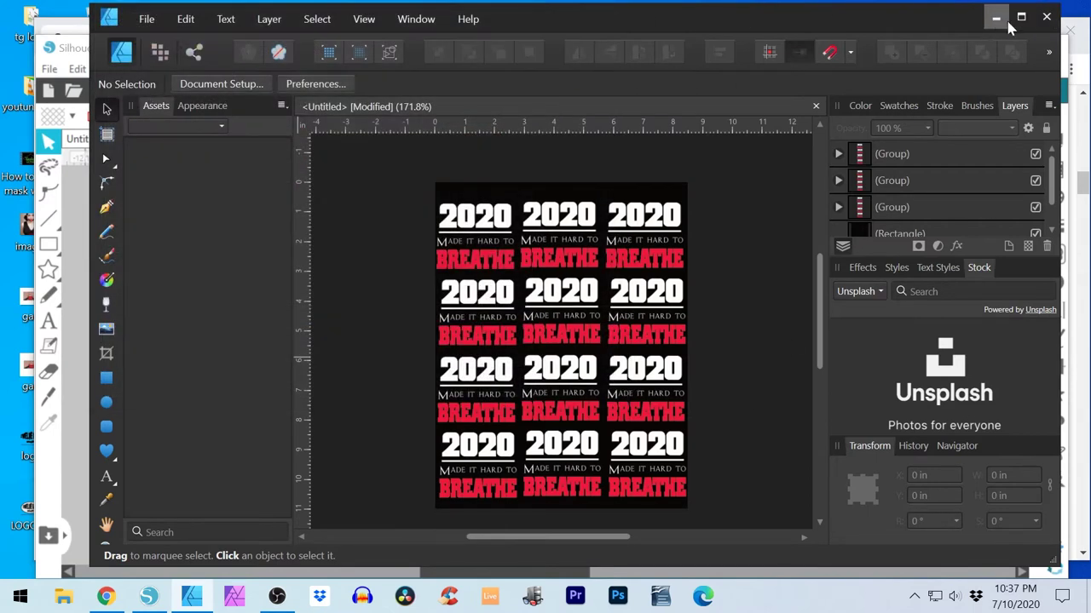
# Switch to Silhouette Studio and open the exported Untitled image from the BREATHE folder
pyautogui.click(995, 16)
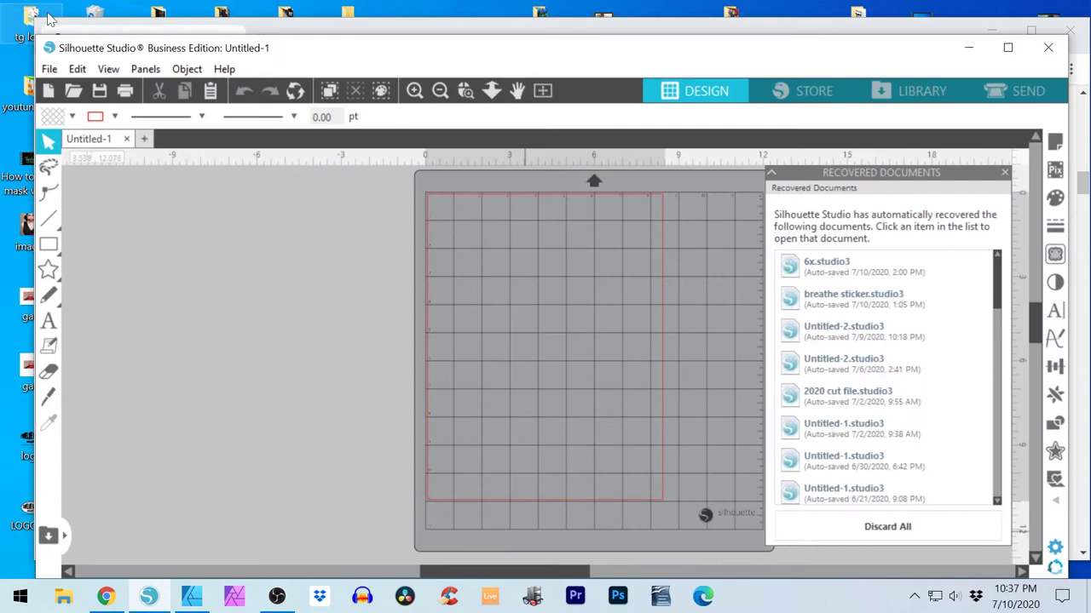
pyautogui.click(50, 69)
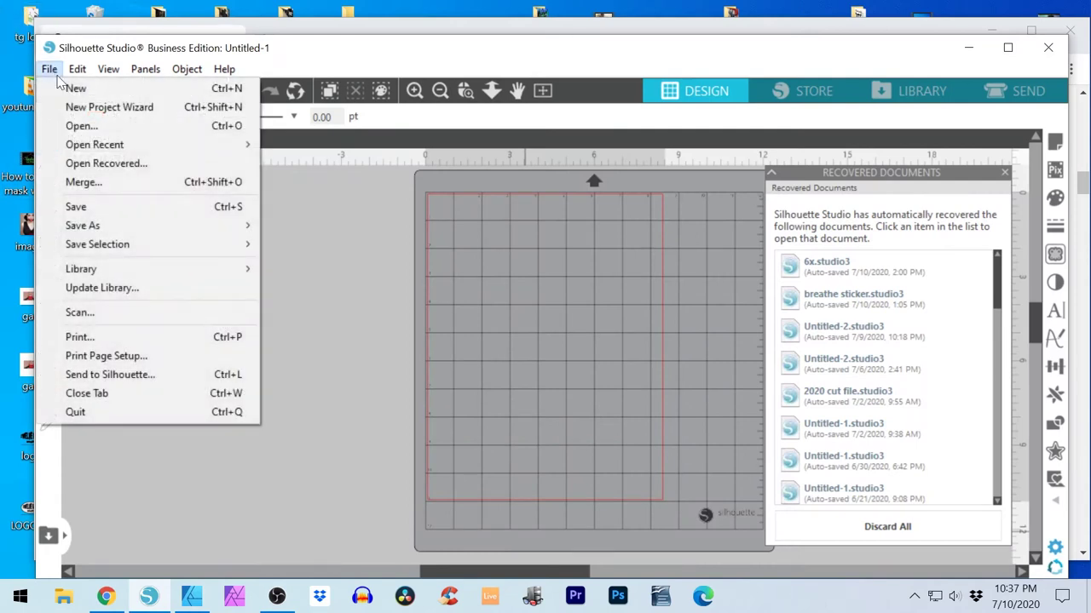
pyautogui.click(75, 126)
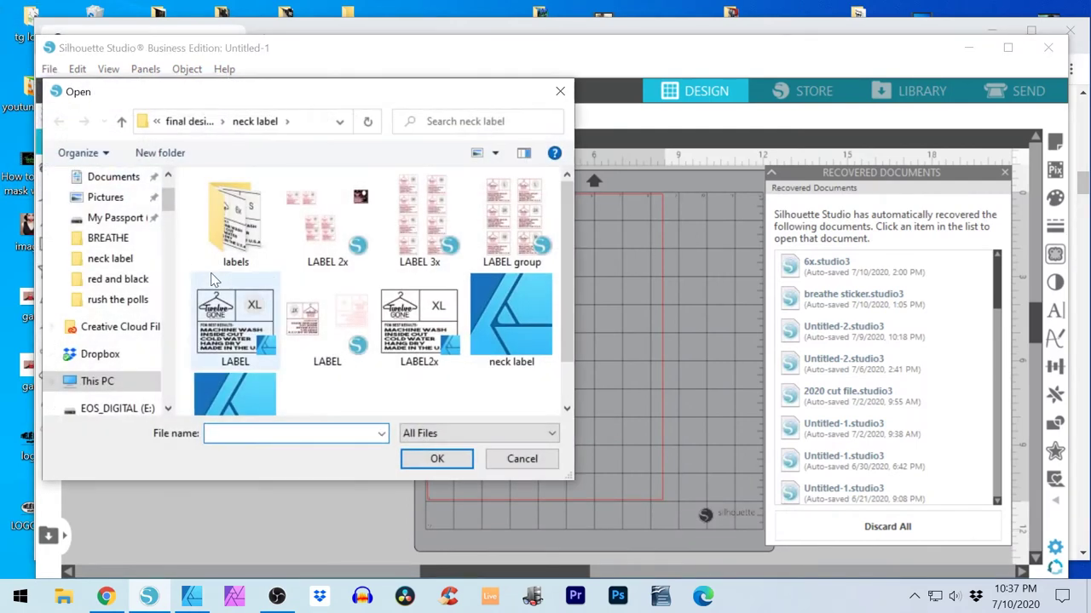
pyautogui.click(124, 242)
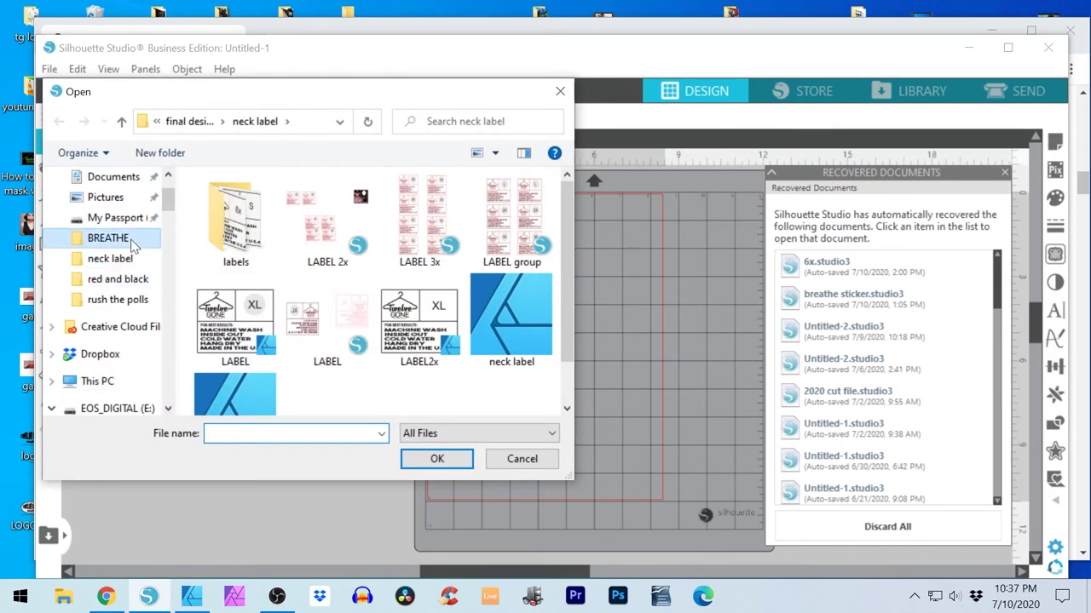
pyautogui.doubleClick(317, 350)
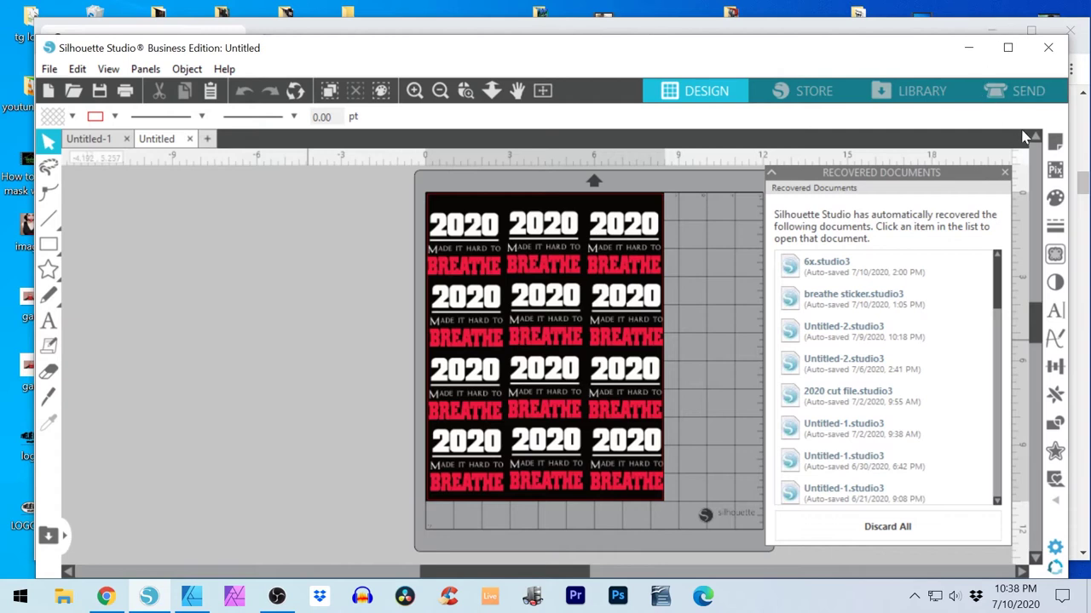
# Set the page setup's machine to None and align the sticker image with the 8.5 × 11 in page
pyautogui.click(1054, 142)
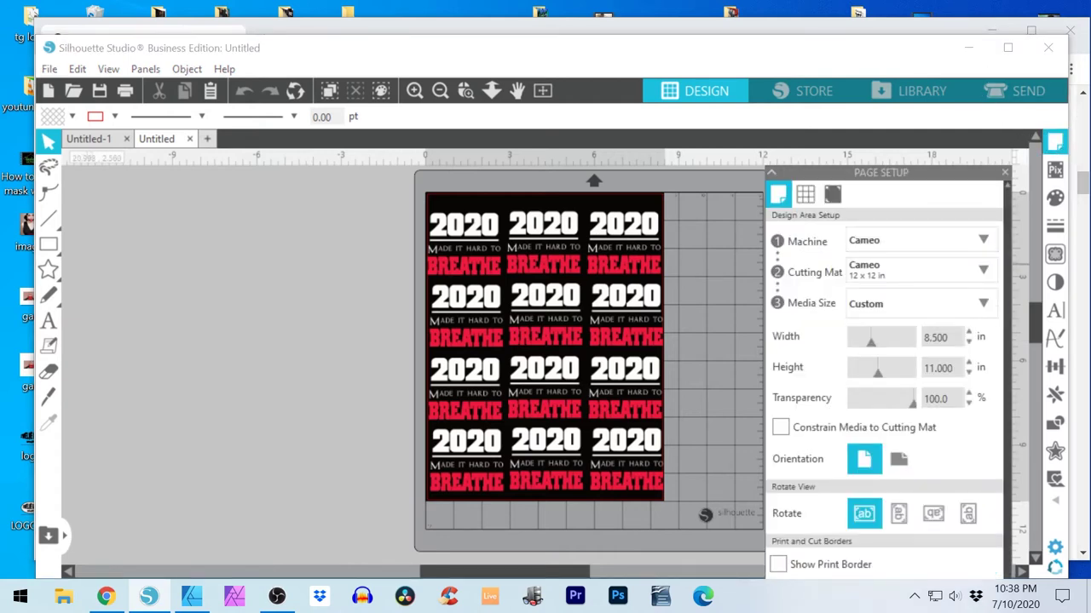
pyautogui.moveTo(563, 384)
pyautogui.mouseDown()
pyautogui.moveTo(460, 383)
pyautogui.moveTo(621, 383)
pyautogui.moveTo(579, 383)
pyautogui.mouseUp()
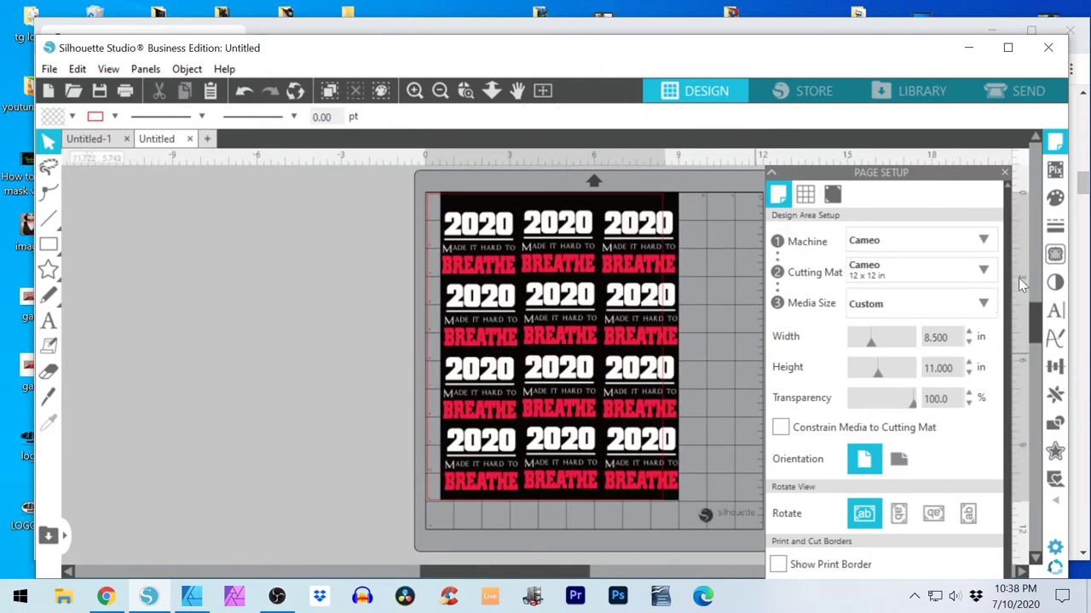
pyautogui.click(976, 240)
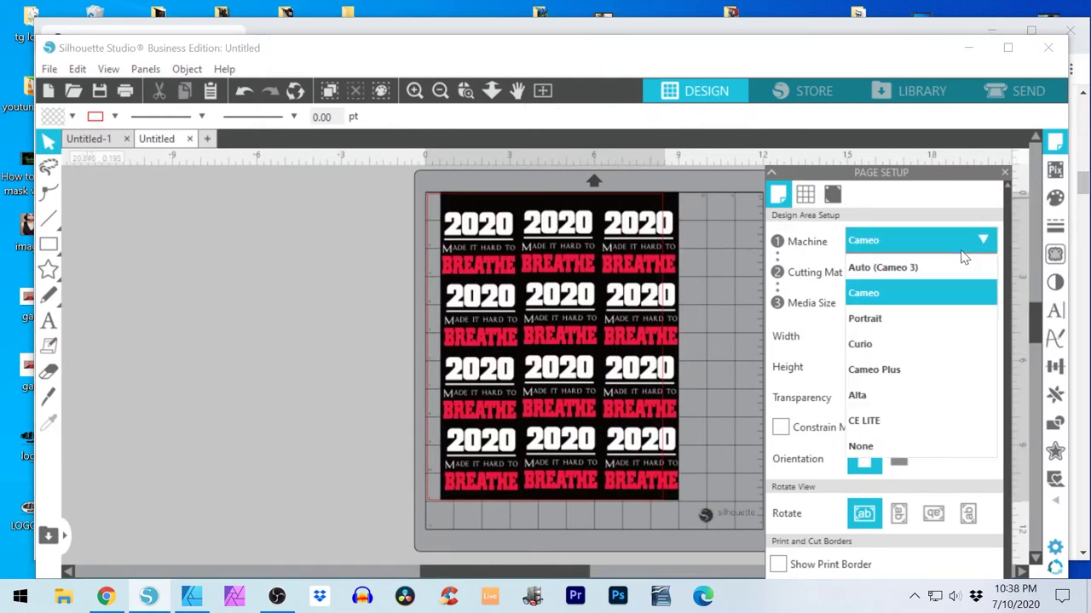
pyautogui.click(866, 449)
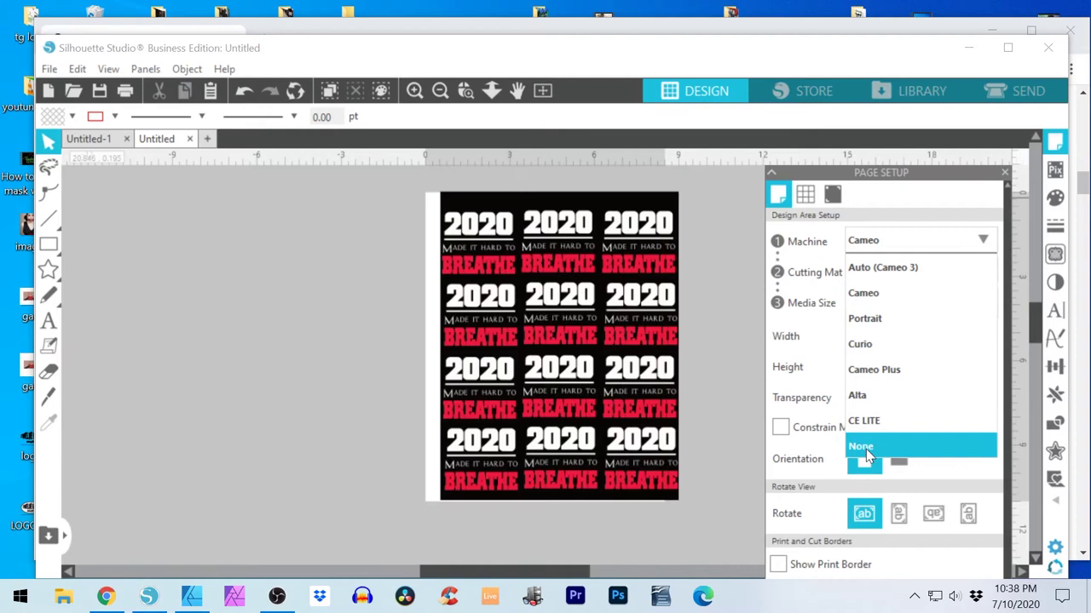
pyautogui.moveTo(631, 398)
pyautogui.mouseDown()
pyautogui.moveTo(607, 392)
pyautogui.moveTo(626, 405)
pyautogui.mouseUp()
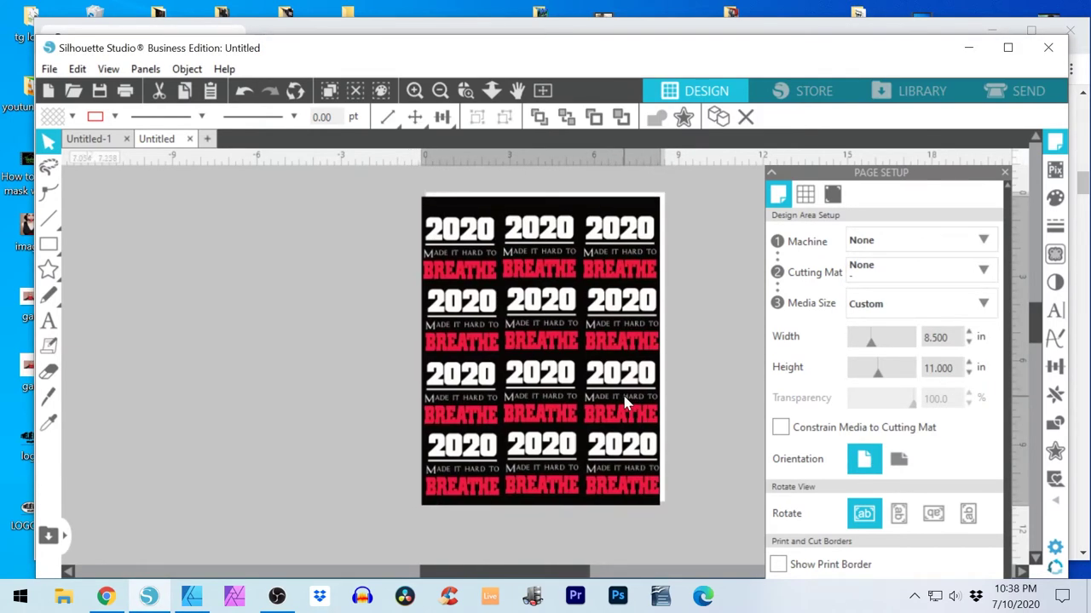
pyautogui.moveTo(625, 405); pyautogui.dragTo(629, 401)
# Preview the sticker sheet's printout and proceed to the printer selection
pyautogui.click(48, 69)
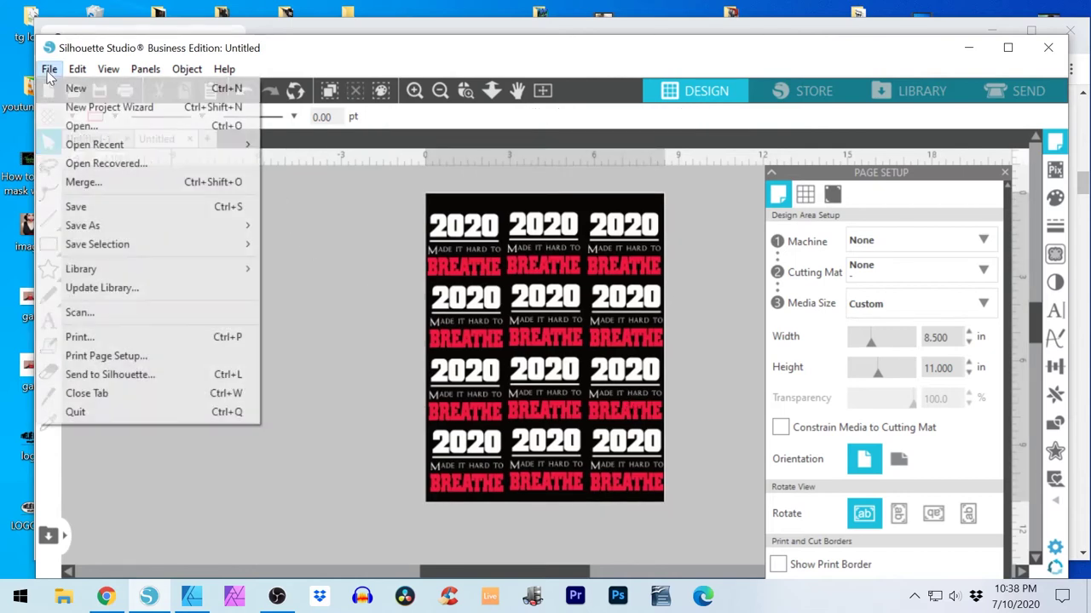
pyautogui.click(75, 337)
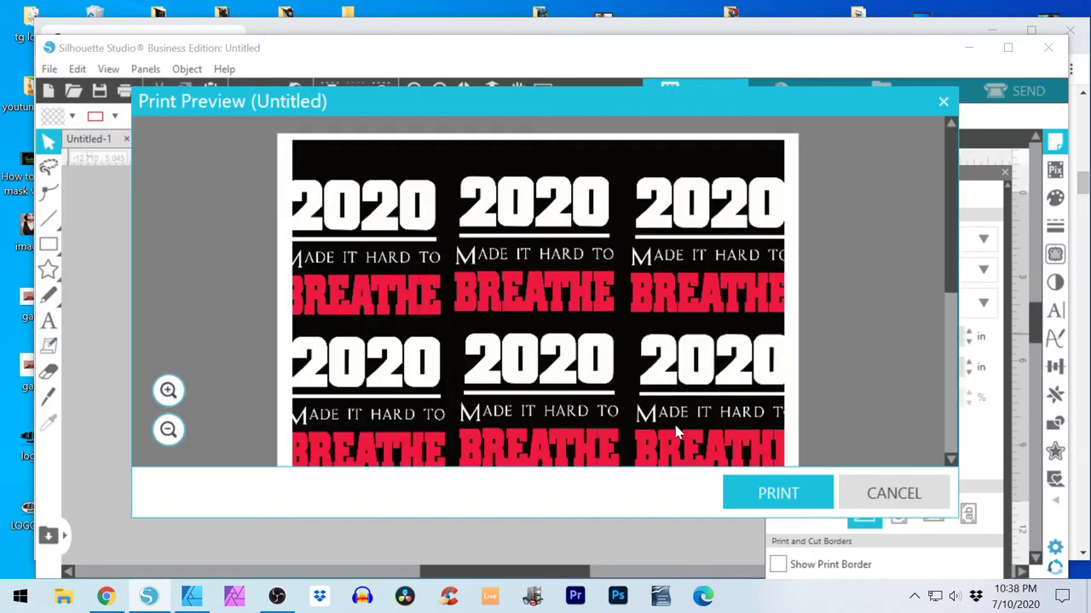
pyautogui.scroll(-5, 728, 391)
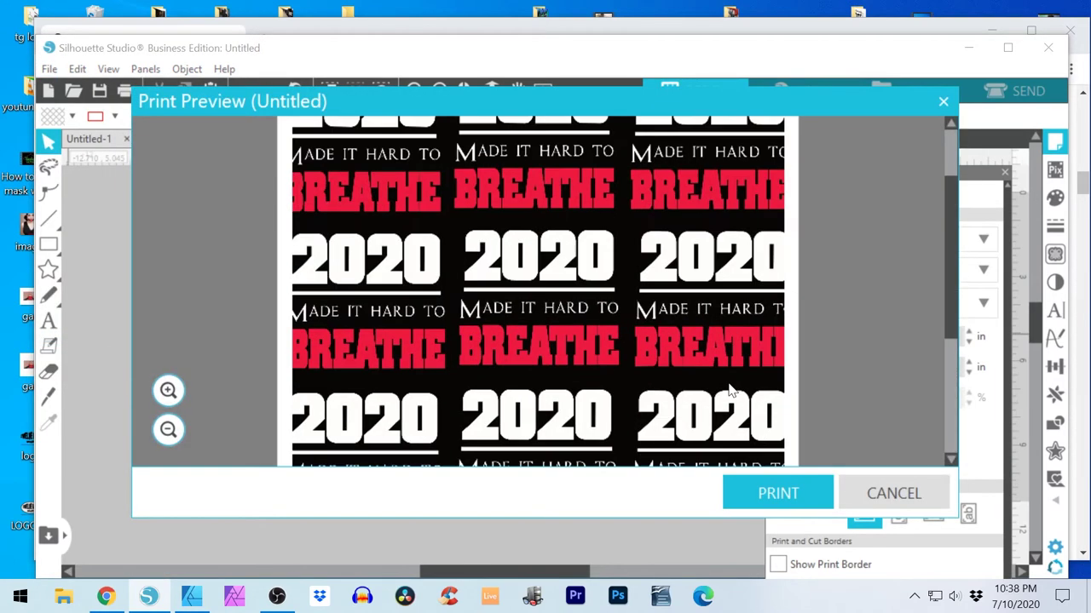
pyautogui.click(776, 491)
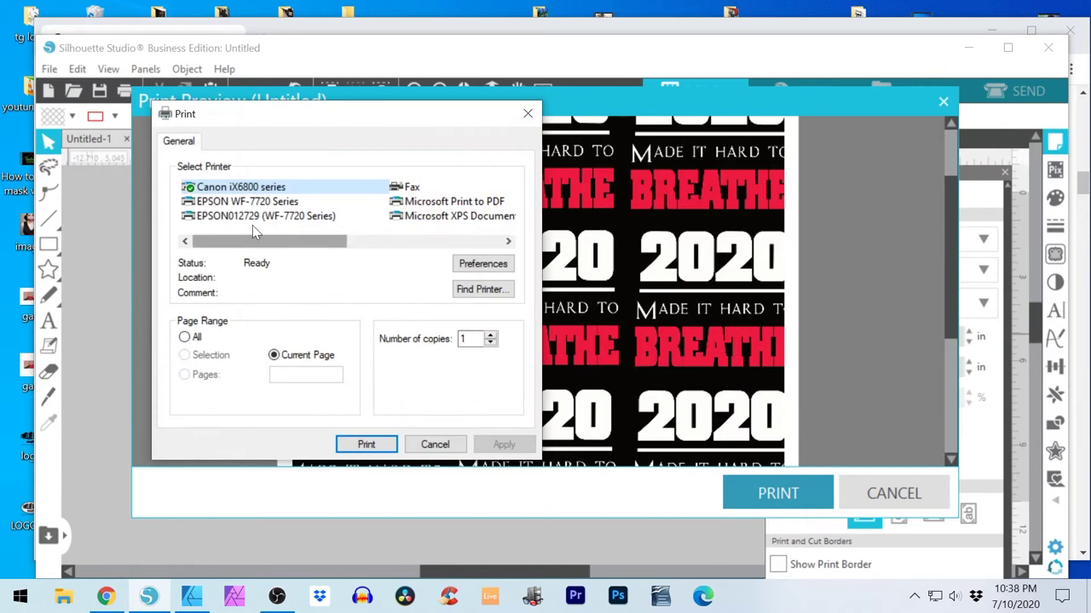
# Set the Canon iX6800 series to High print quality and Glossy Photo Paper, and print one copy of the current page
pyautogui.click(480, 269)
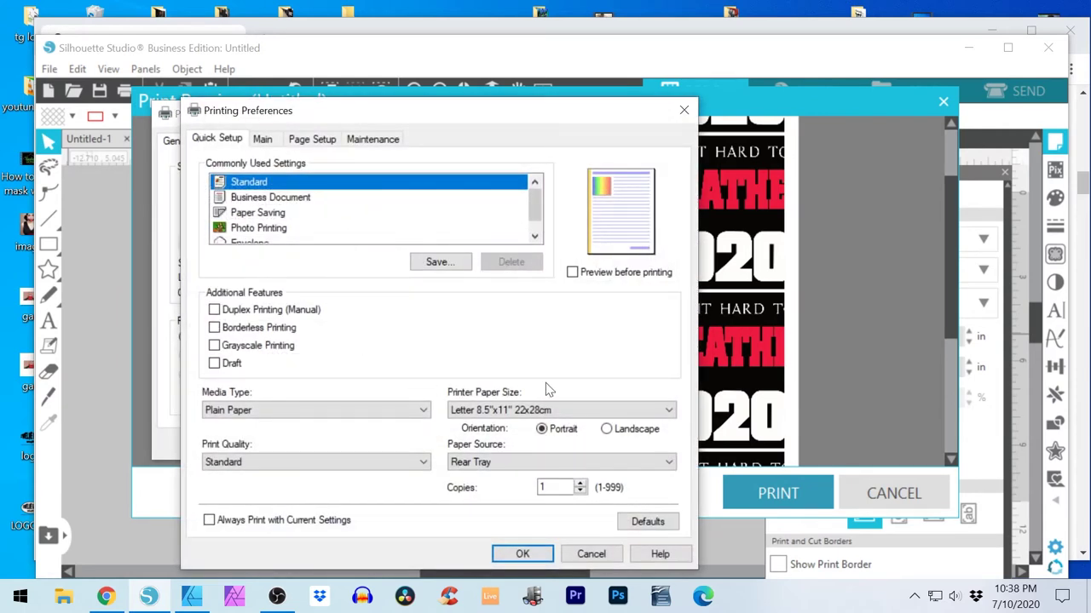
pyautogui.click(370, 466)
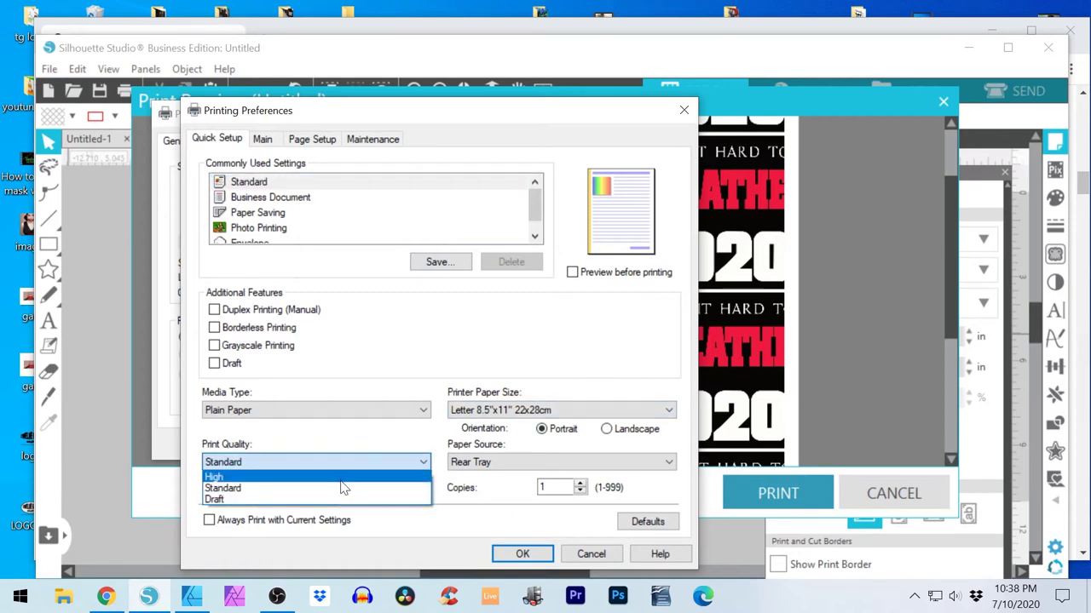
pyautogui.click(341, 478)
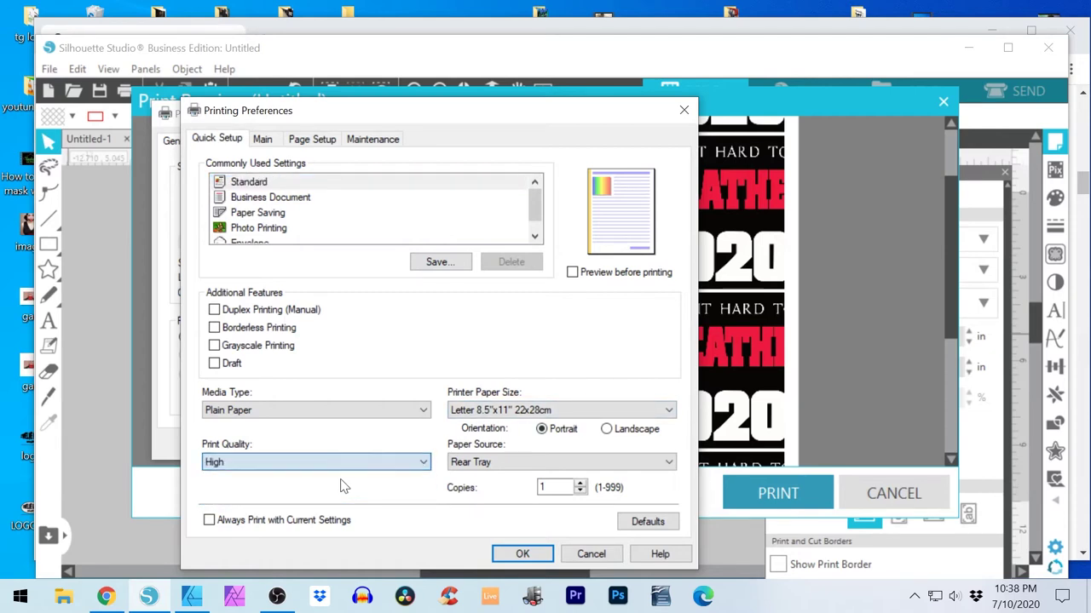
pyautogui.click(380, 416)
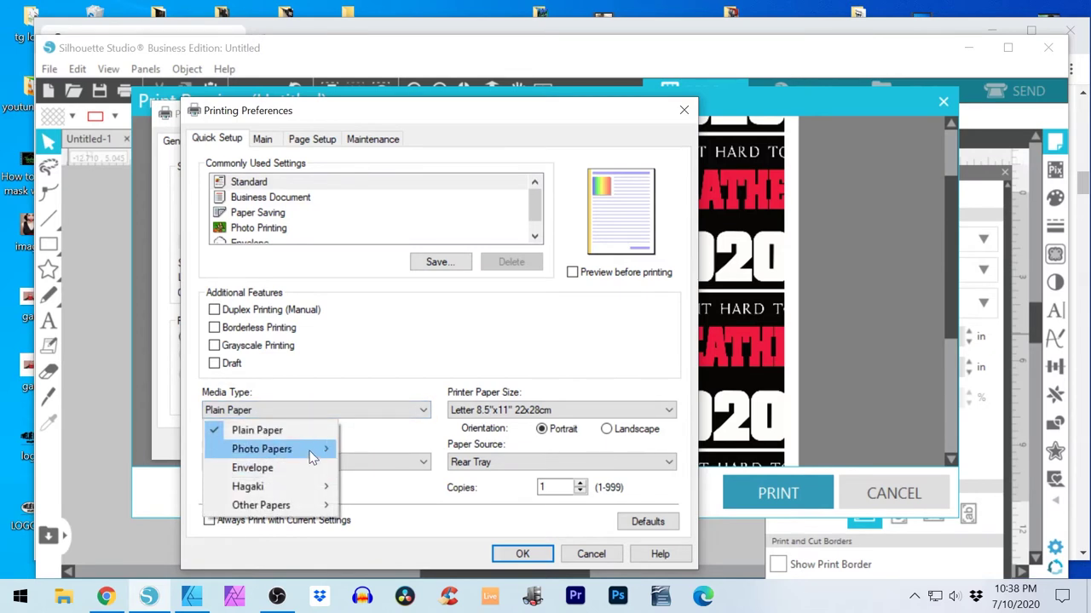
pyautogui.moveTo(316, 451)
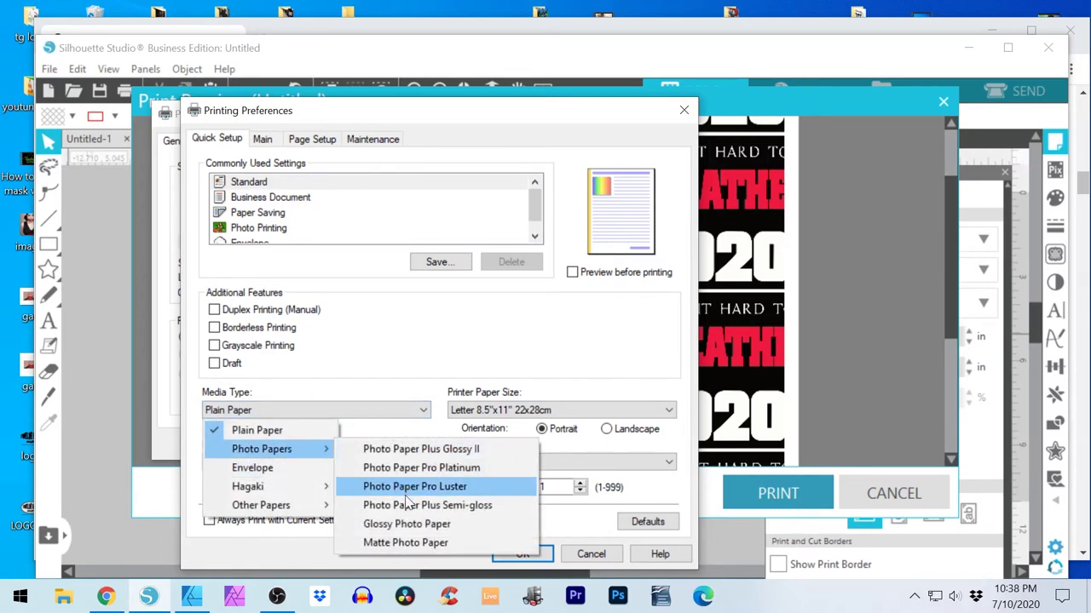
pyautogui.click(410, 523)
pyautogui.click(390, 462)
pyautogui.click(377, 476)
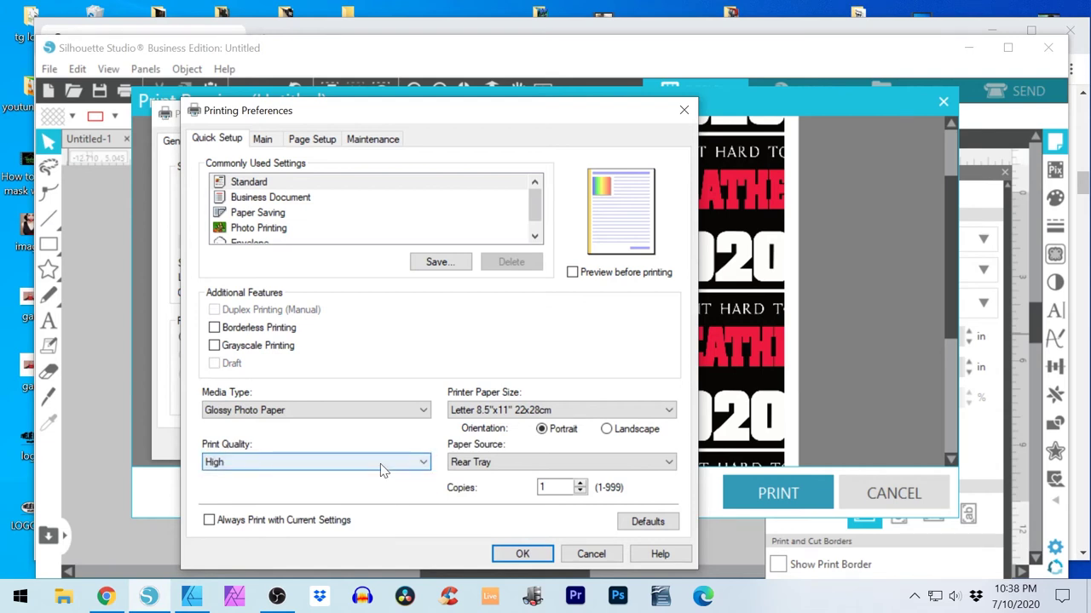
pyautogui.click(517, 558)
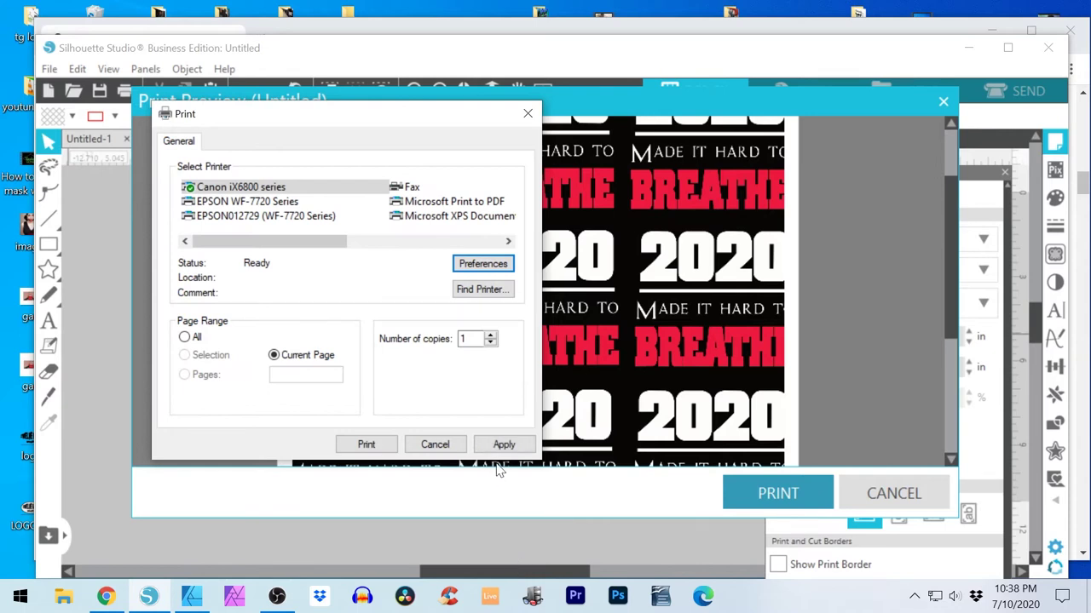
pyautogui.click(502, 445)
pyautogui.click(378, 446)
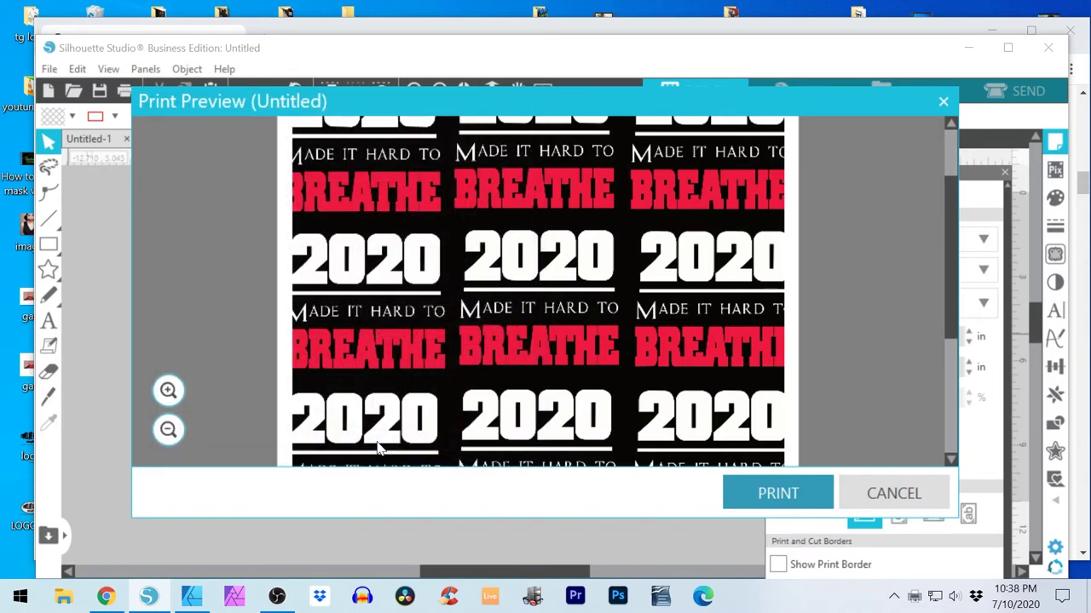